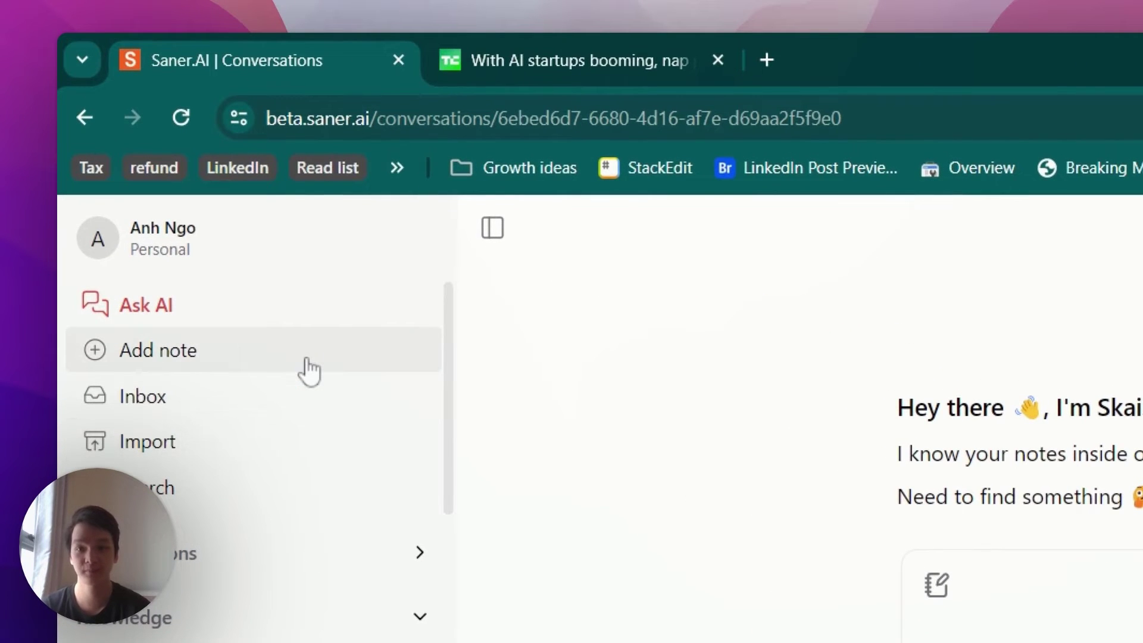
- Create a new blank note, type and erase test text, then bring up the TechCrunch nap-pods article
click(308, 368)
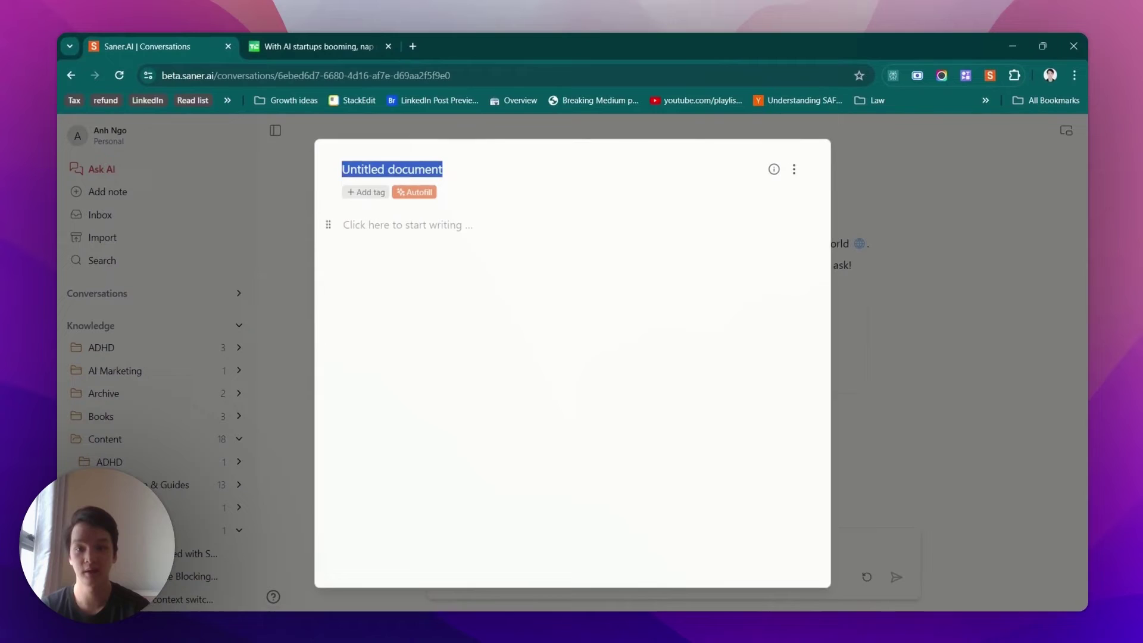
click(345, 224)
text(álkdaslkd)
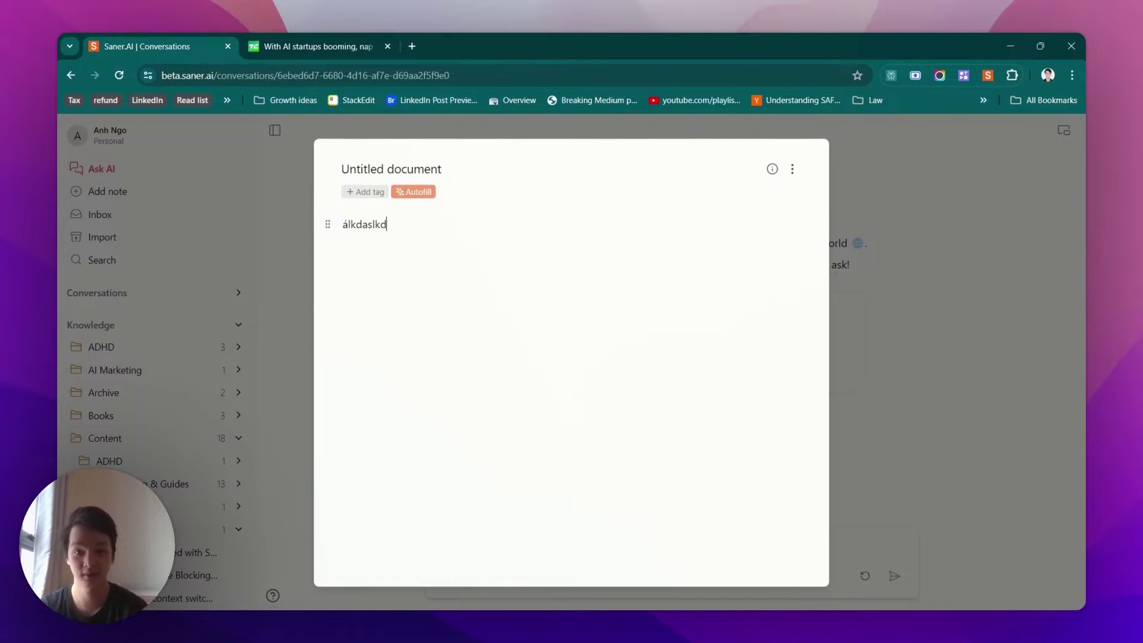
key(ctrl+a)
key(BackSpace)
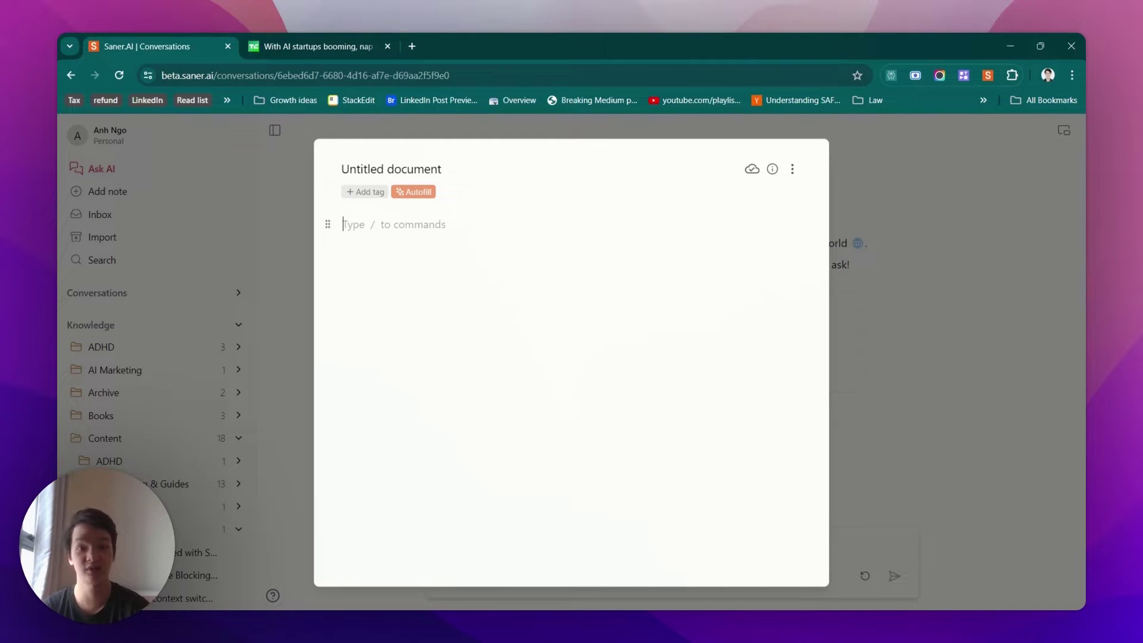
click(315, 46)
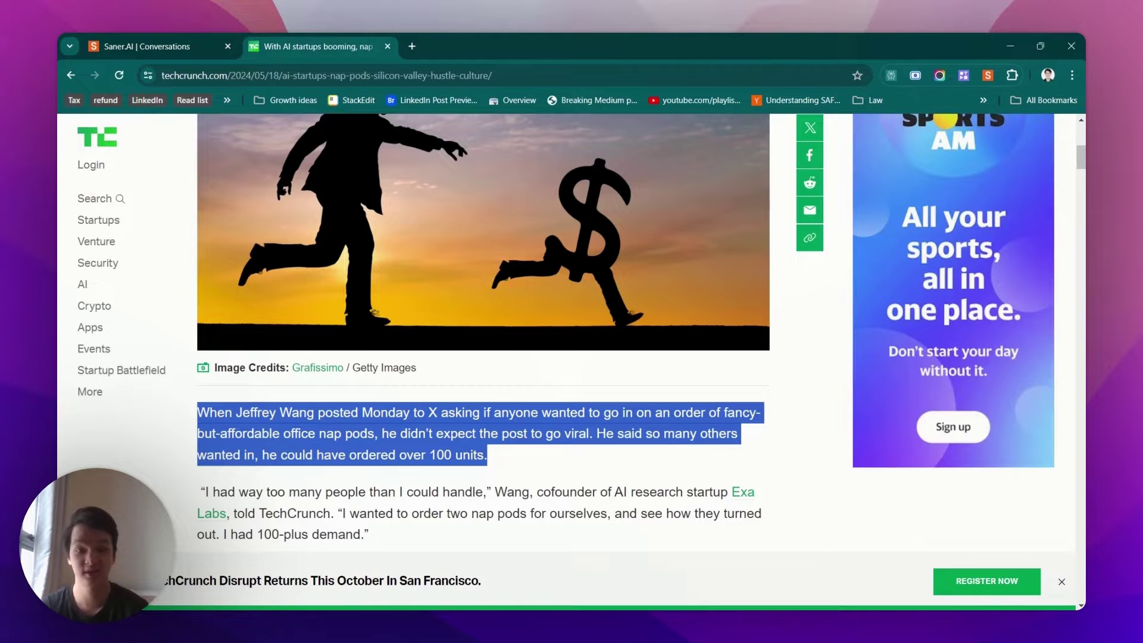
- Capture the selected nap-pod order paragraph into a new Saner.AI note with Ctrl+Shift+K
key(ctrl+shift+k)
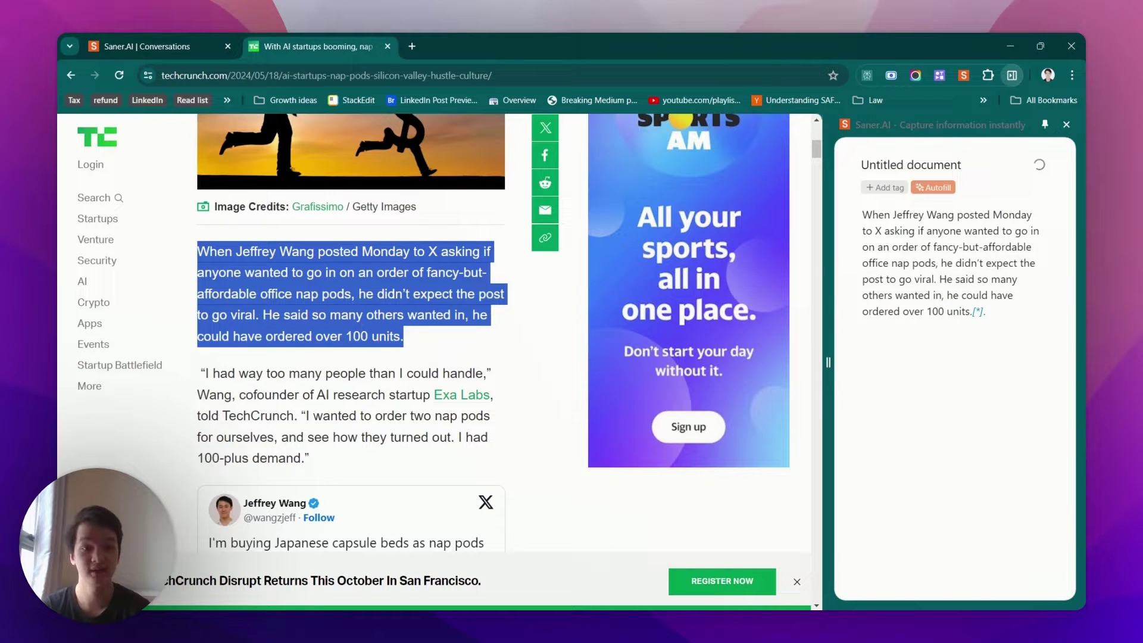
key(ctrl+a)
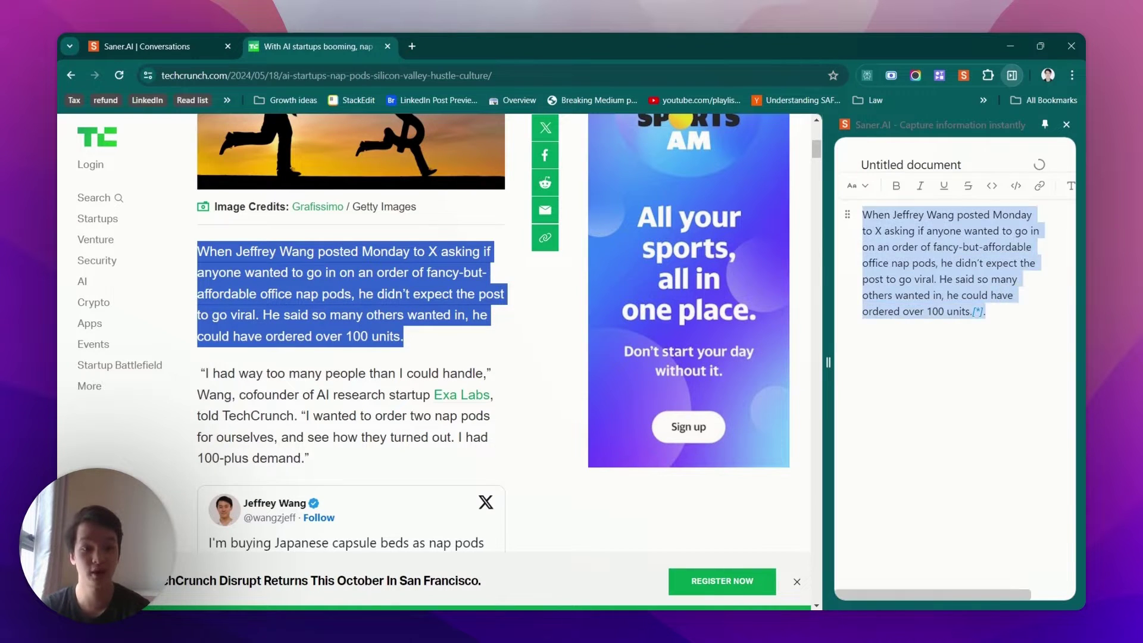
click(986, 312)
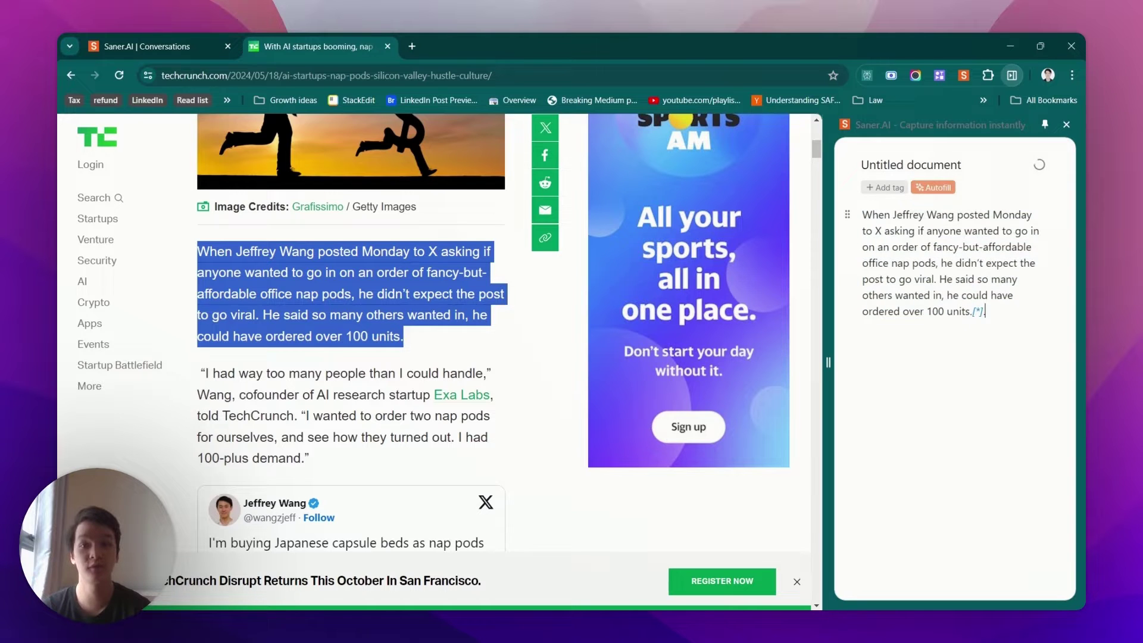
- Select the Exa Labs quote in the article and append it to the captured note with Ctrl+M
click(160, 46)
click(292, 46)
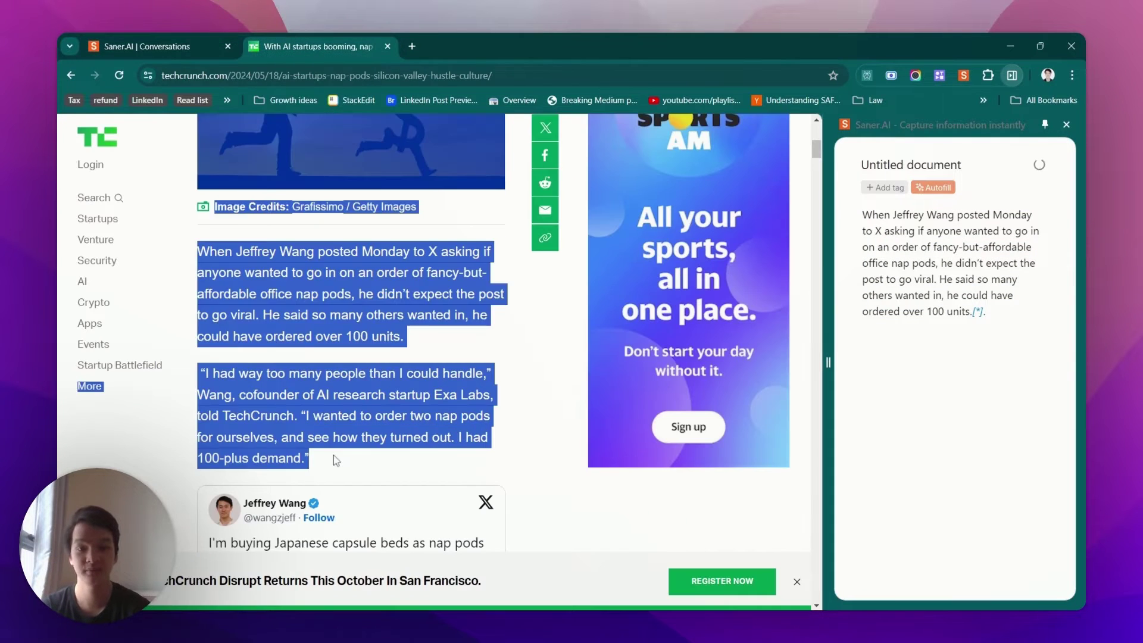
click(328, 461)
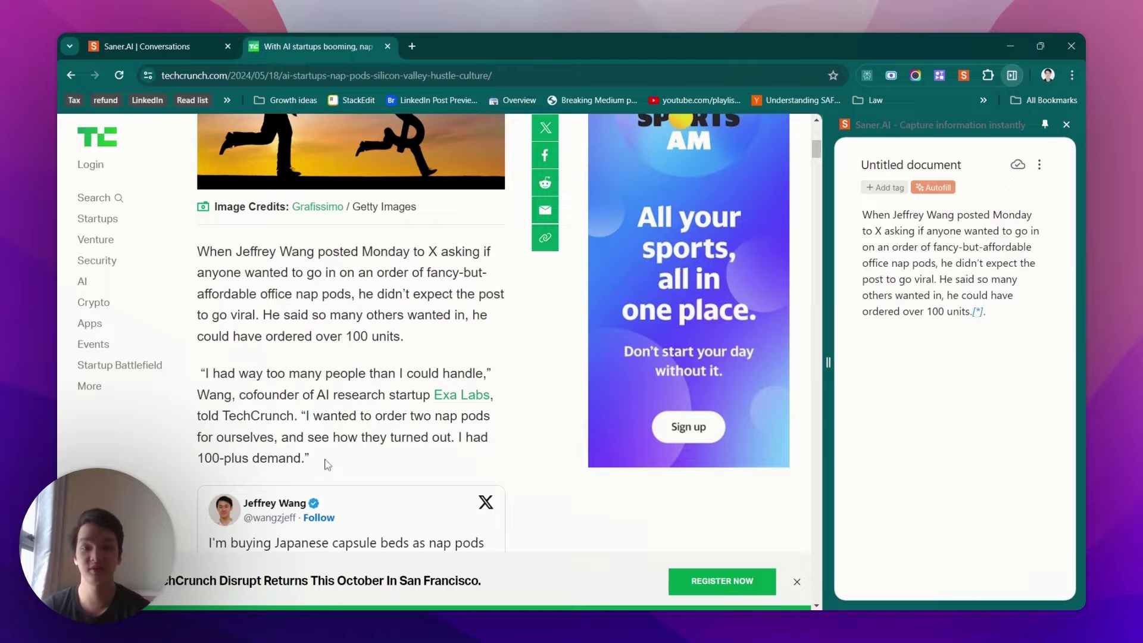
drag(326, 463, 200, 380)
key(ctrl+m)
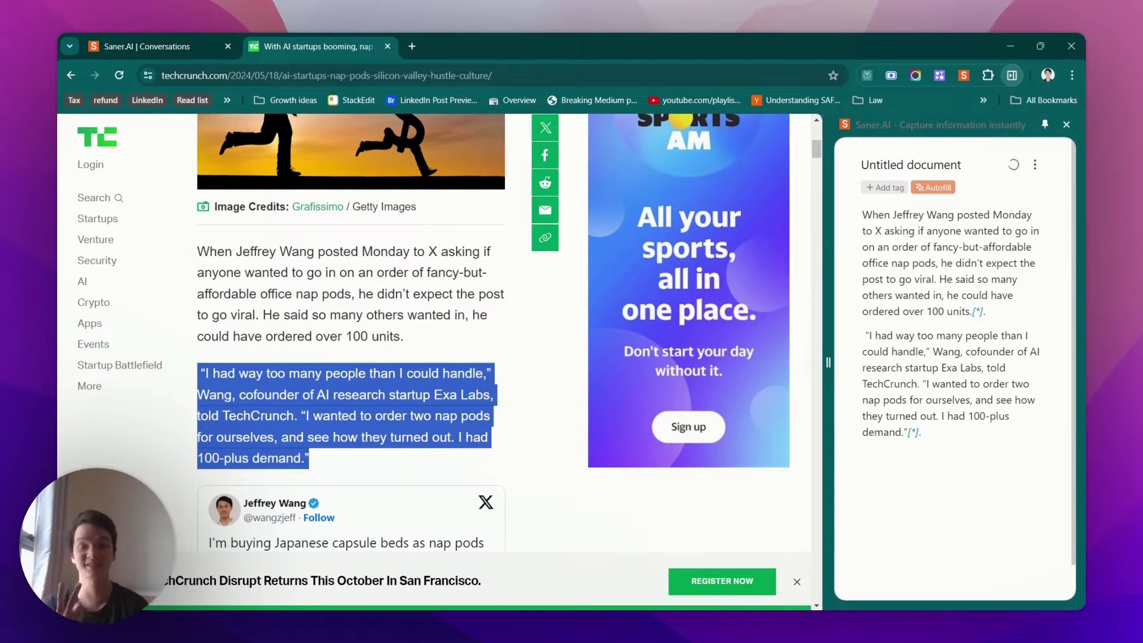
key(ctrl+shift+Tab)
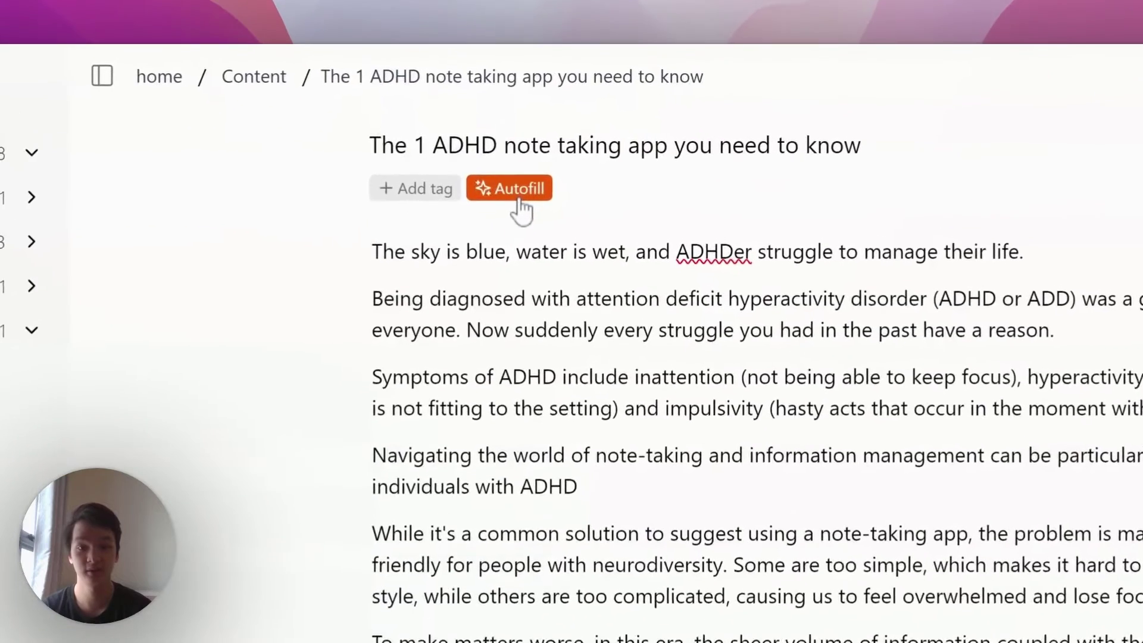
- Autofill the ADHD note's tags, adding ADHD, Note-Taking and Productivity
click(488, 168)
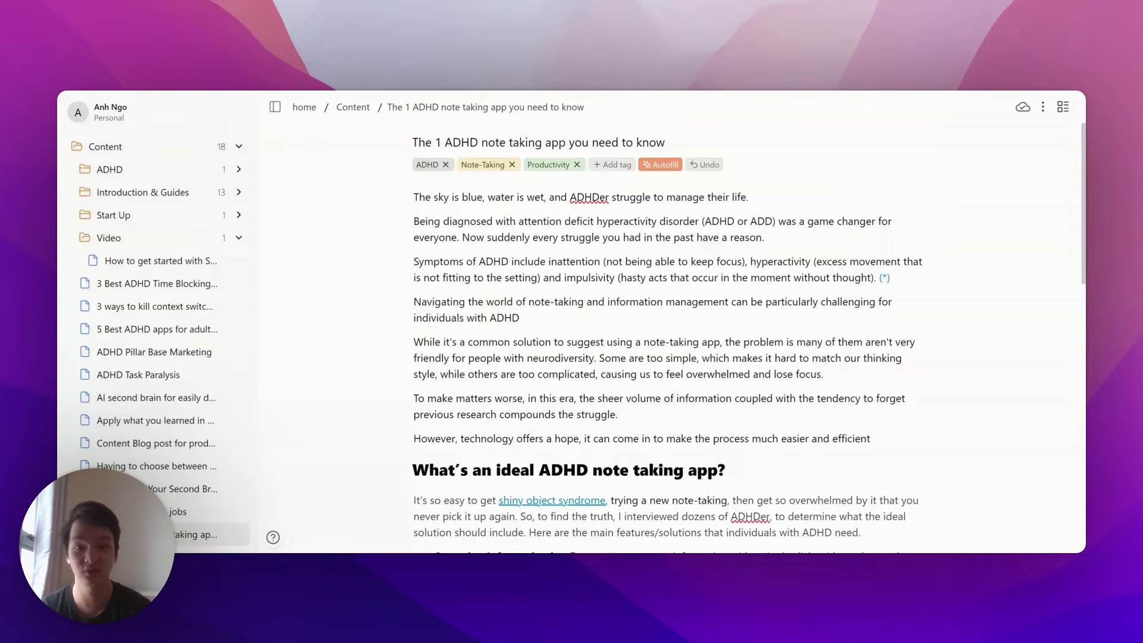
scroll(256, 327, up, 5)
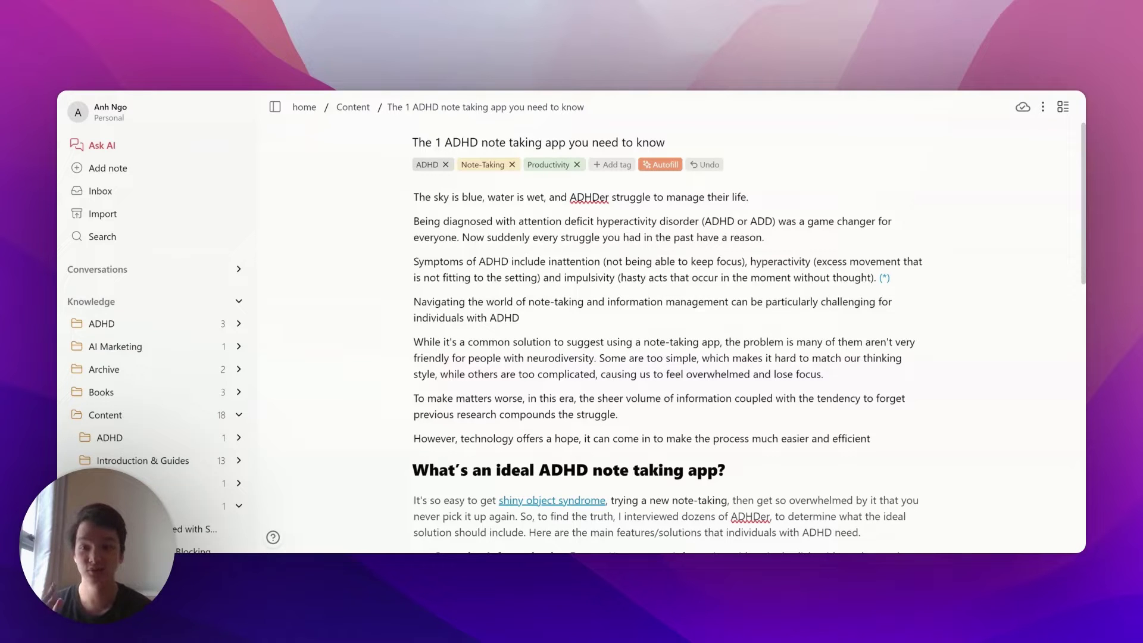
- Collapse the Knowledge folders and filter by the AI tag, showing the Top AI Marketing tools note
click(193, 303)
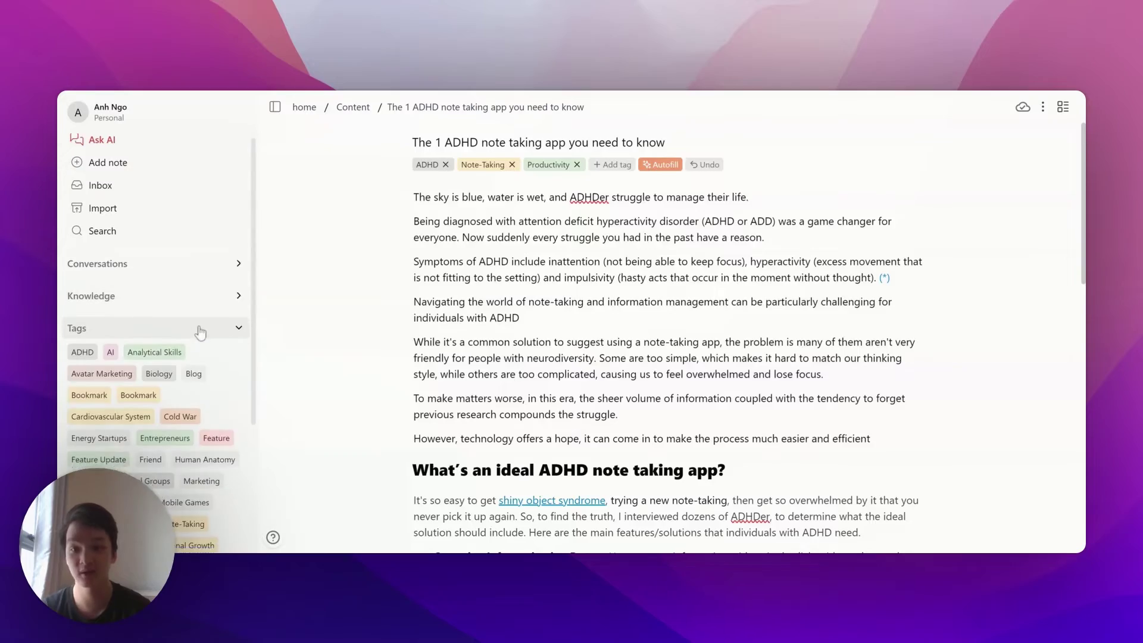
scroll(178, 298, down, 2)
click(154, 340)
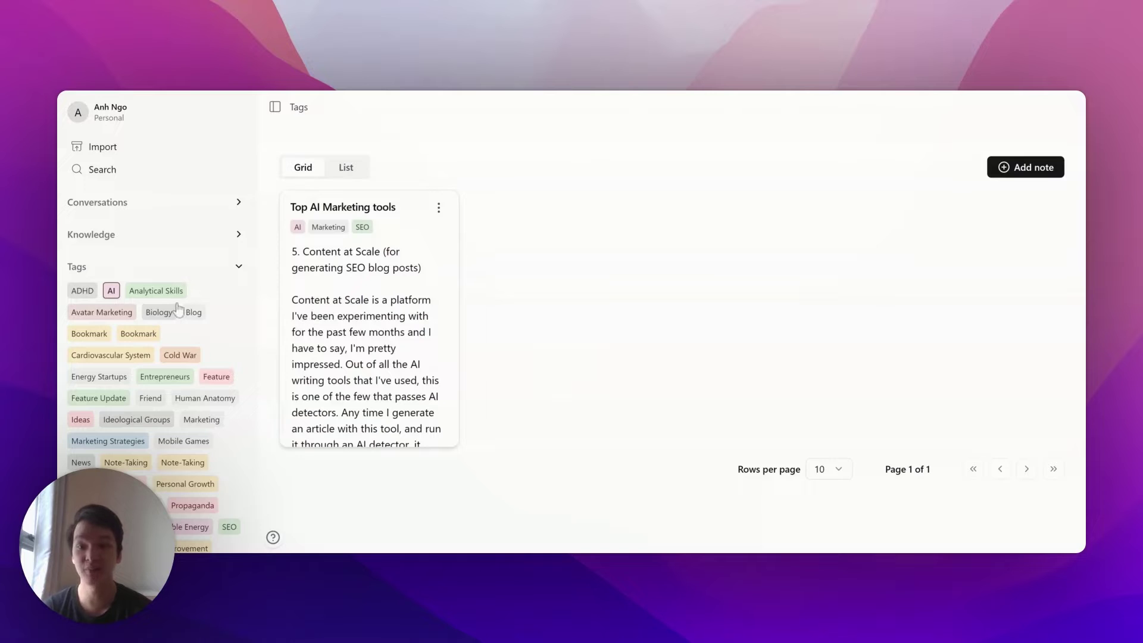
scroll(143, 268, up, 3)
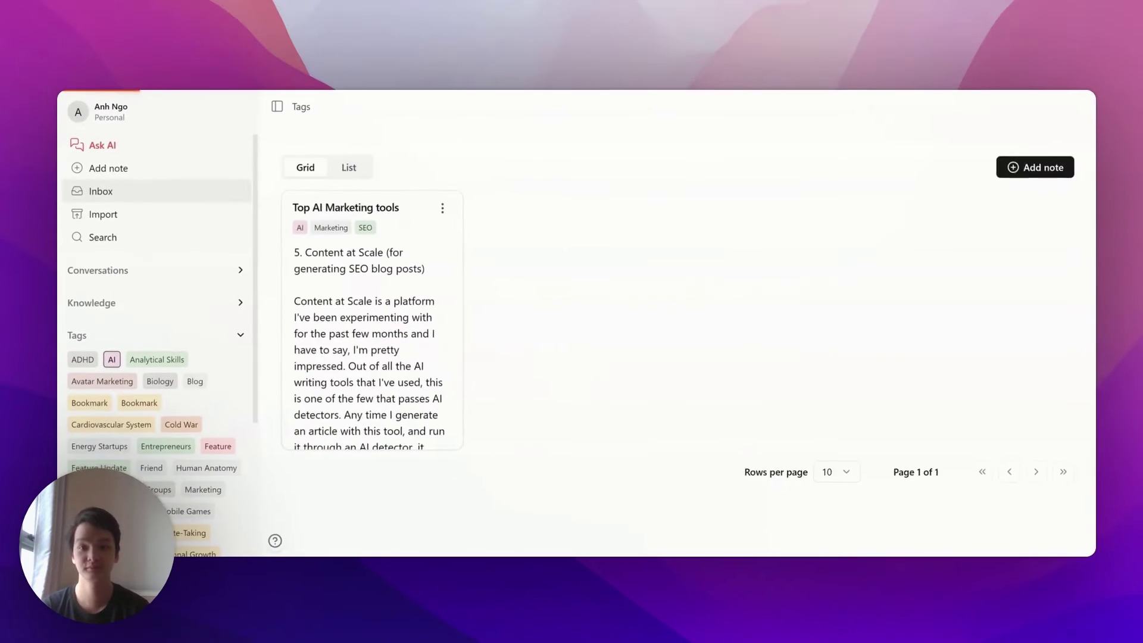
- Browse the inbox and open the May 19 Task management ADHD note, checking its options menu
click(194, 235)
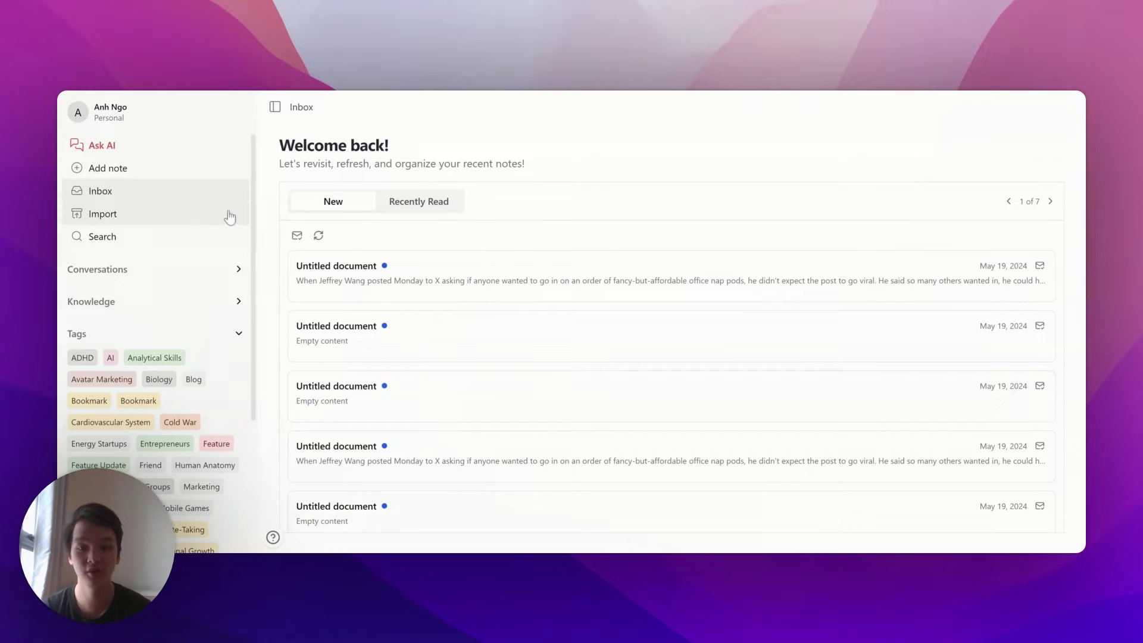
scroll(504, 349, down, 1)
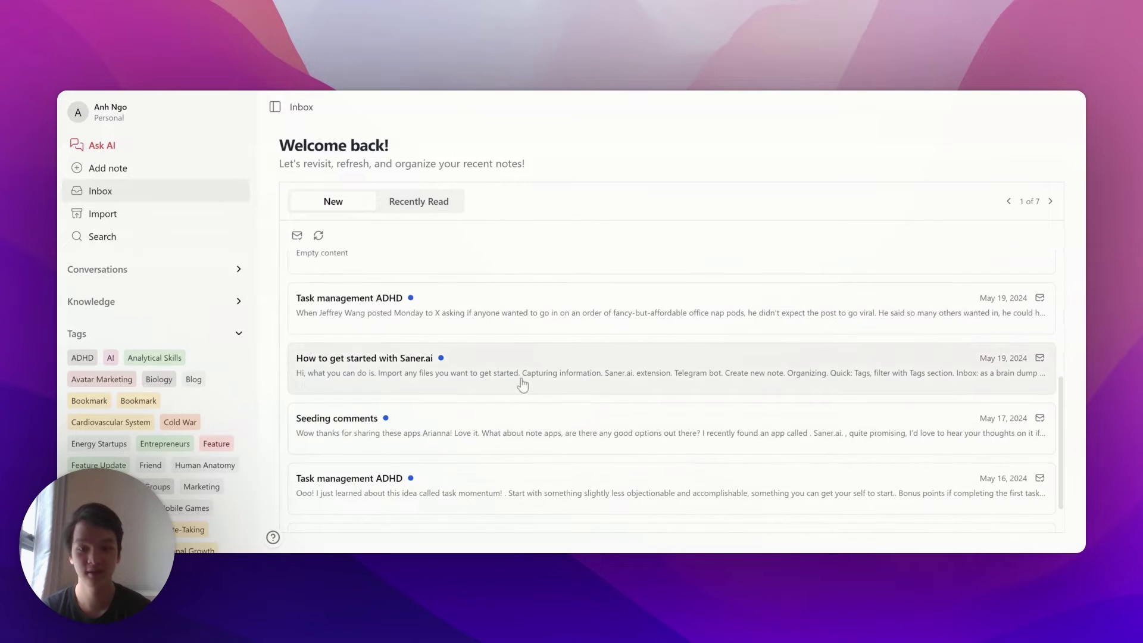
scroll(527, 400, down, 2)
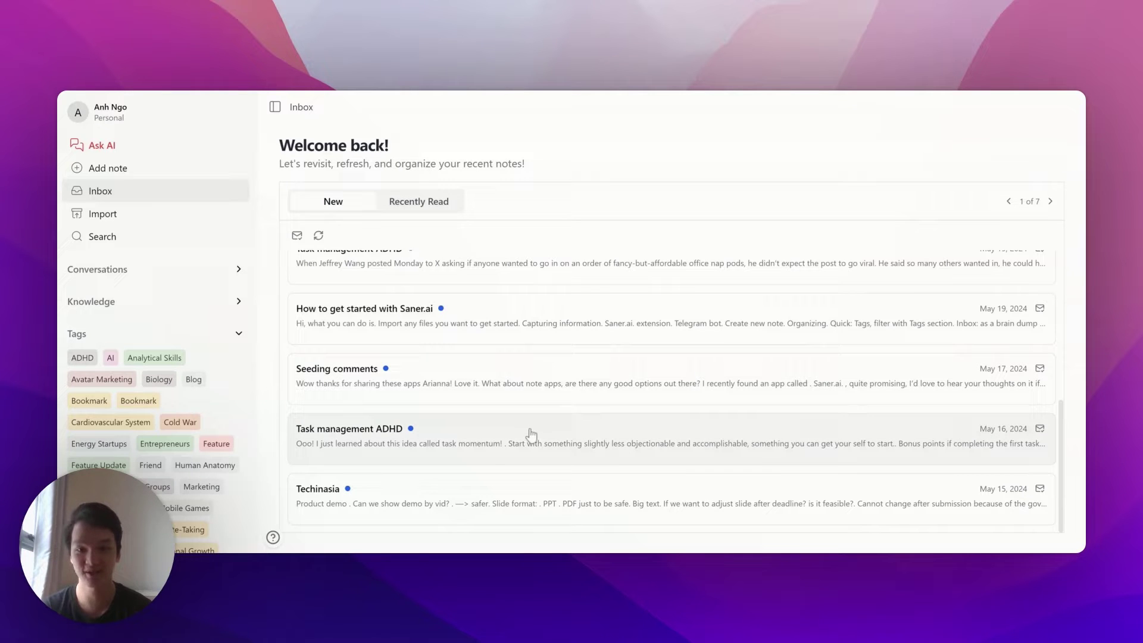
scroll(485, 450, up, 3)
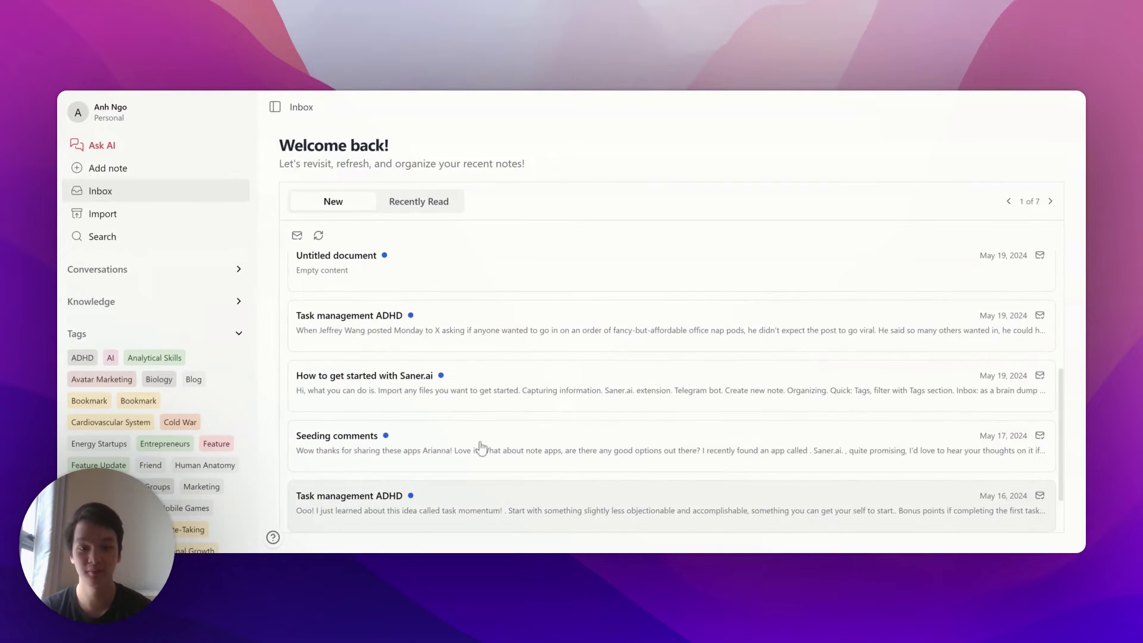
click(647, 315)
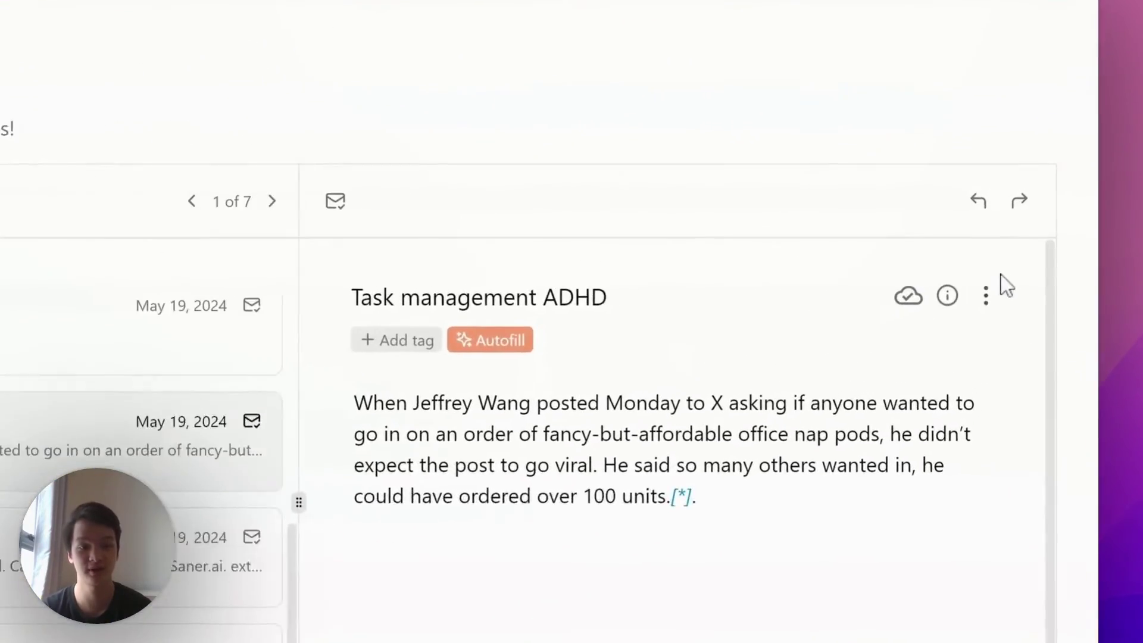
click(1020, 257)
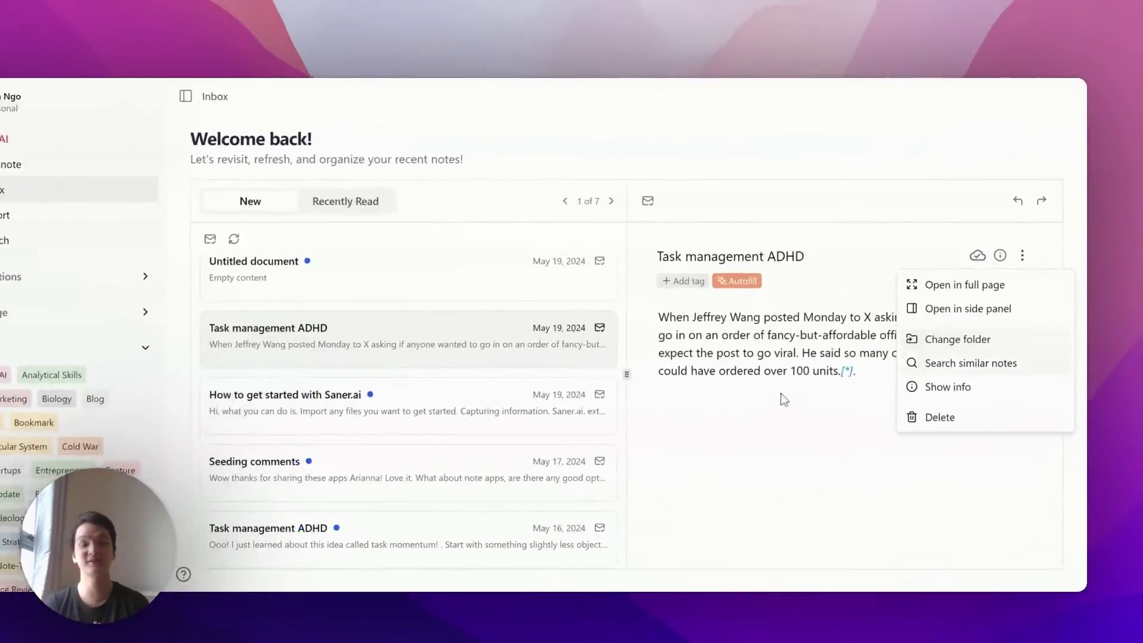
click(784, 400)
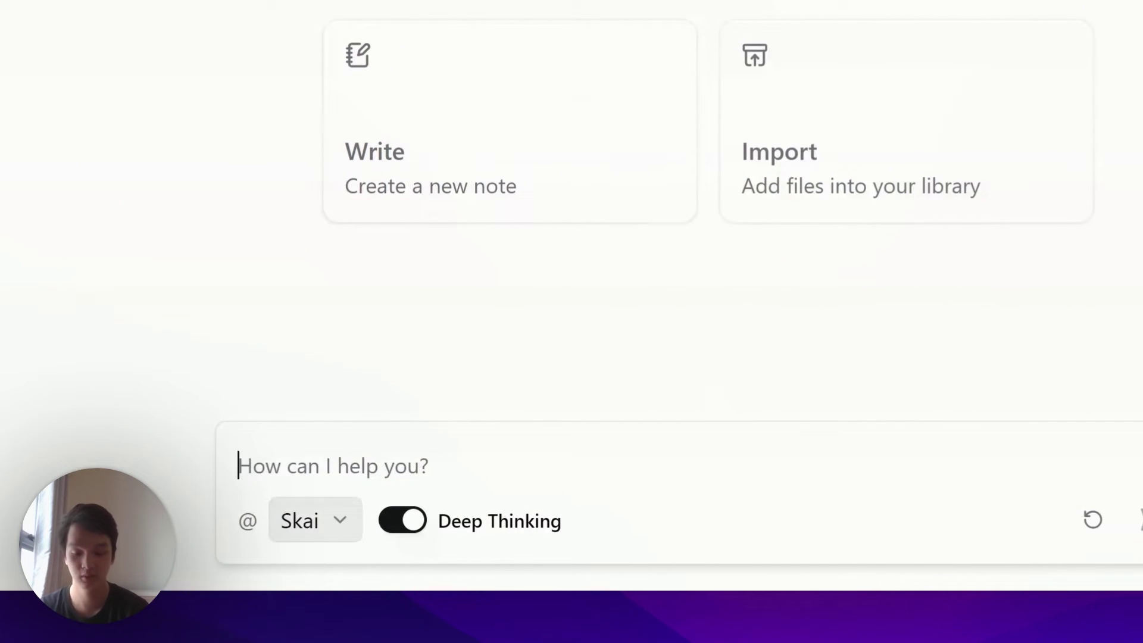
text(Give me action items in meeting with Ho)
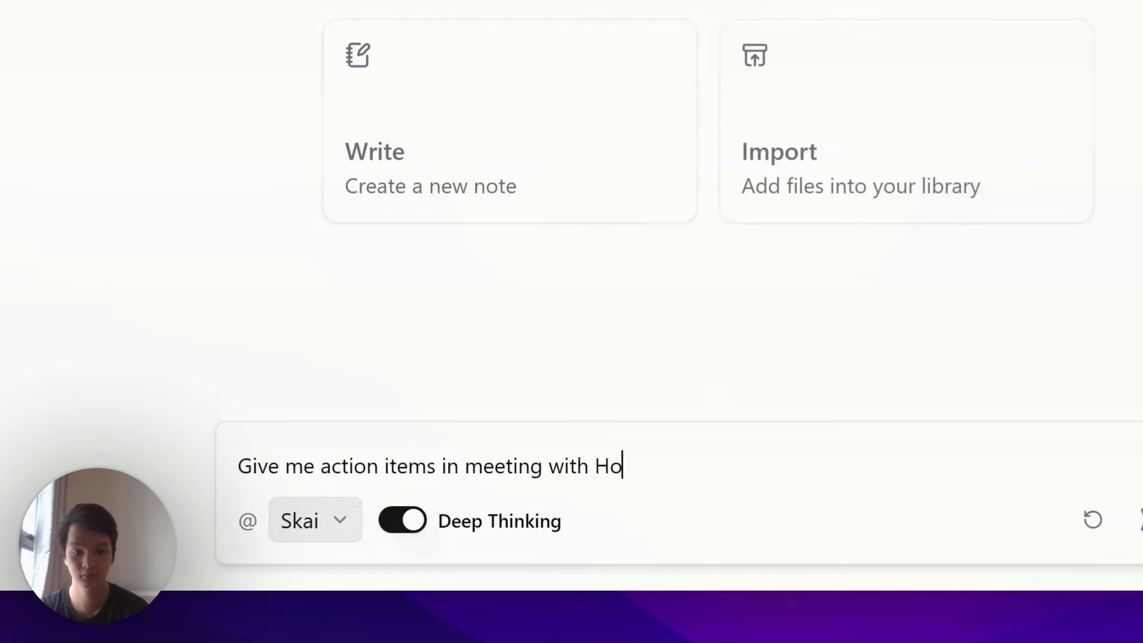
key(BackSpace)
key(BackSpace)
text(John)
key(Return)
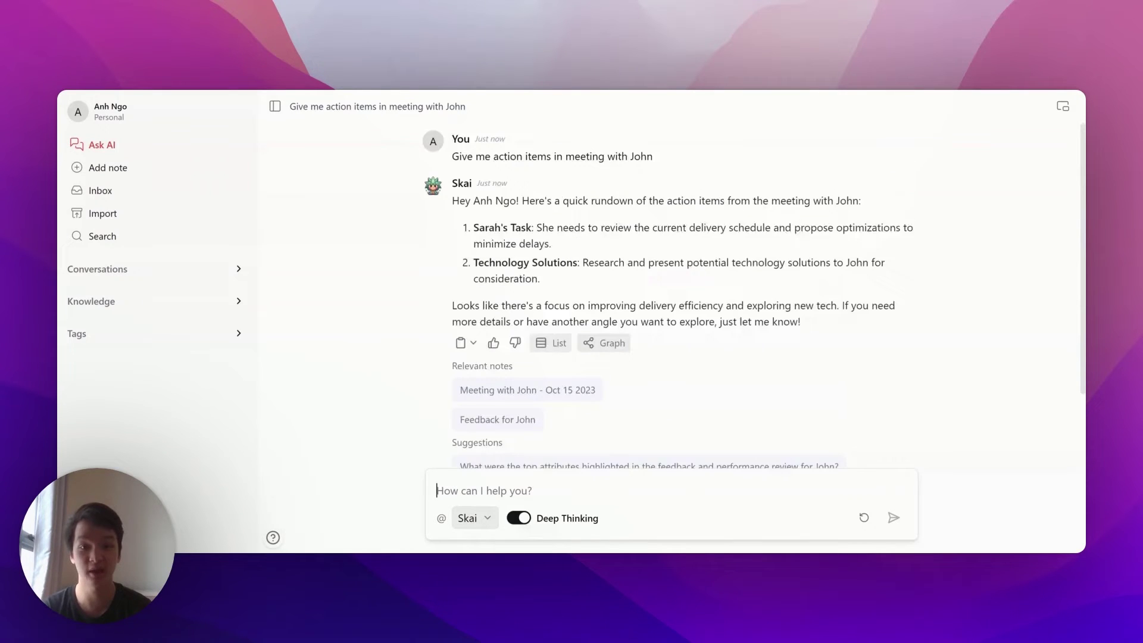
drag(474, 232, 589, 286)
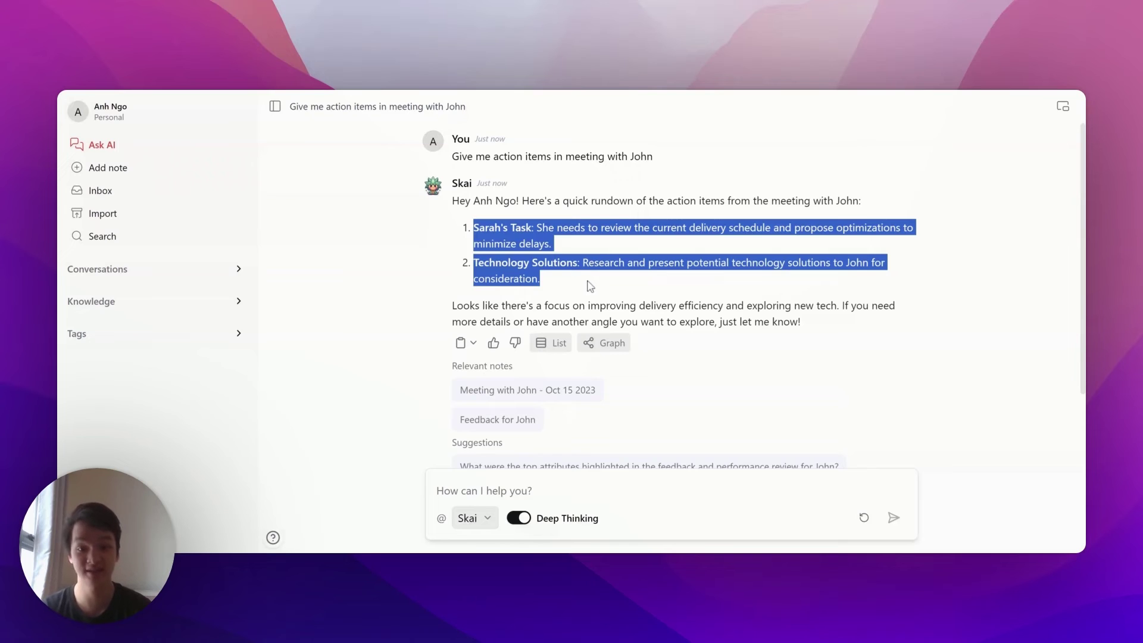
click(589, 286)
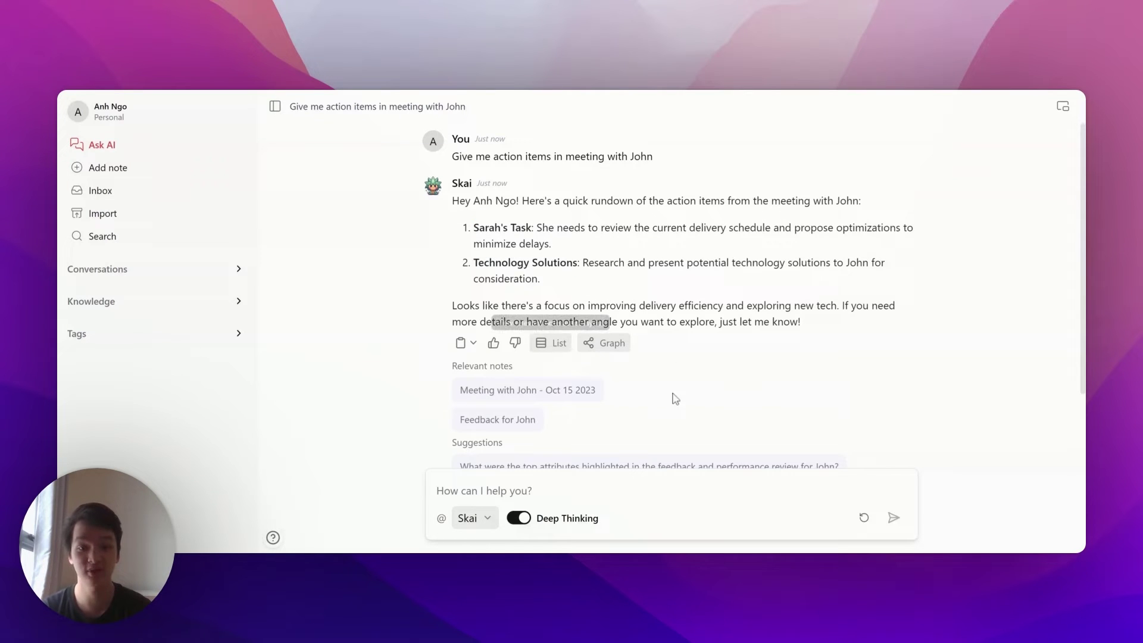
- Preview the Oct 15 2023 meeting note cited in the chat answer, then close it
click(646, 409)
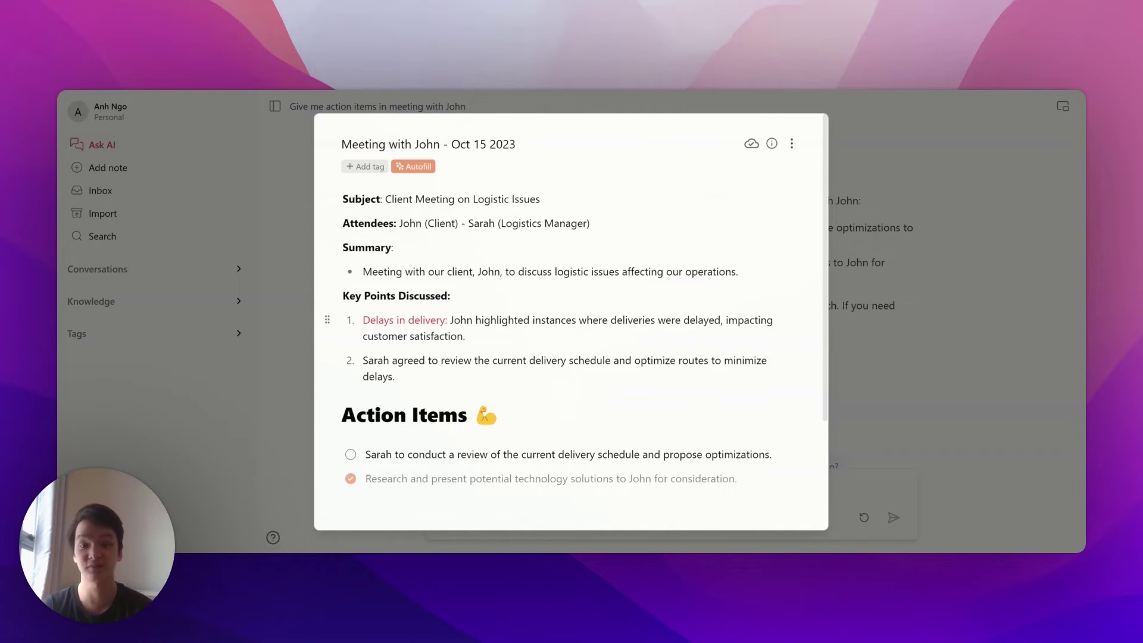
click(877, 249)
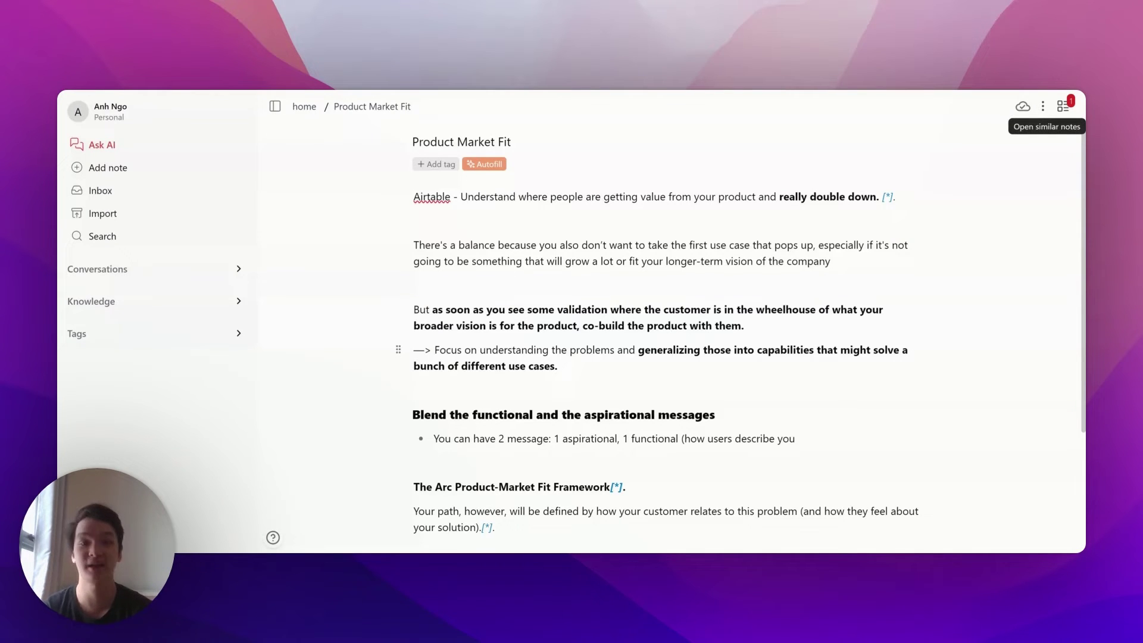
- Open the similar note 'Obviously Awesome - Positioning Products' and scroll through its positioning components
click(428, 221)
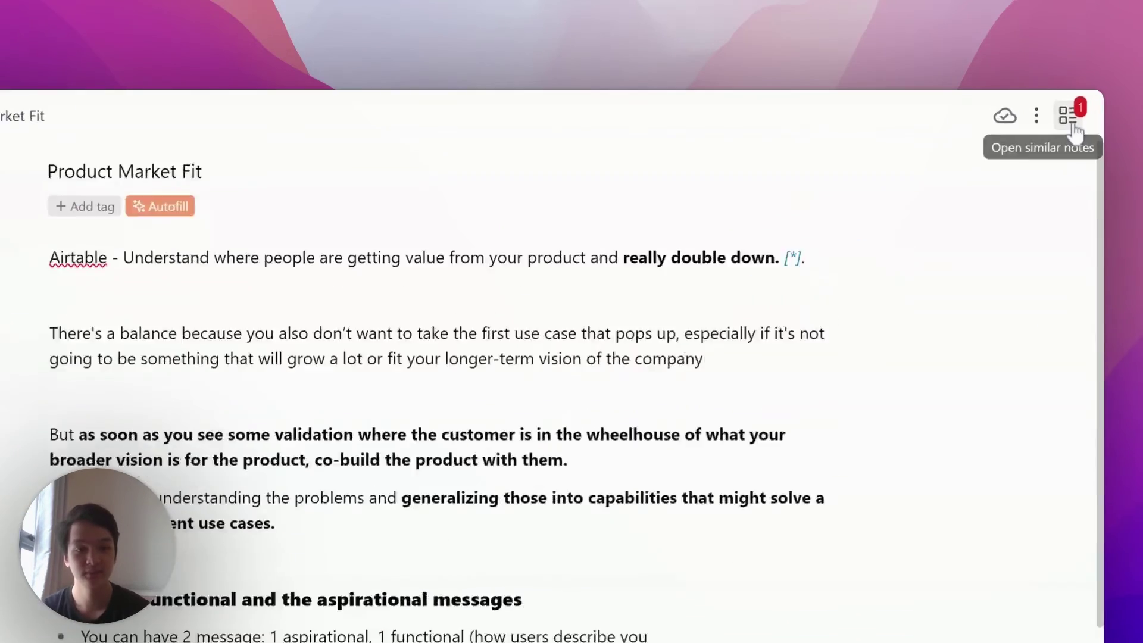
click(1073, 124)
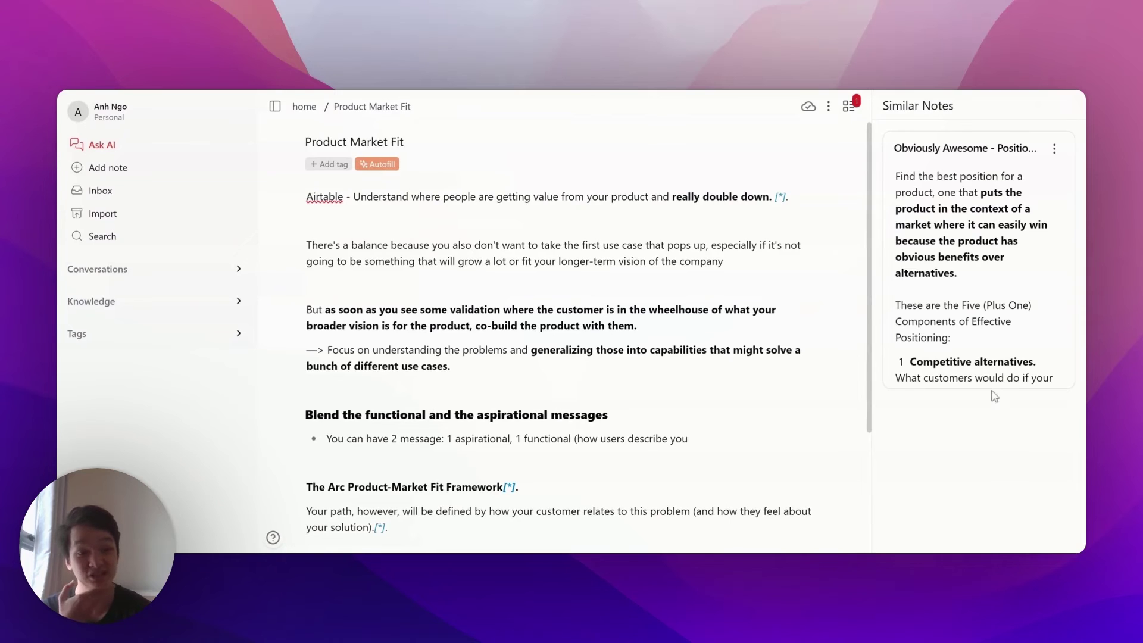
click(976, 336)
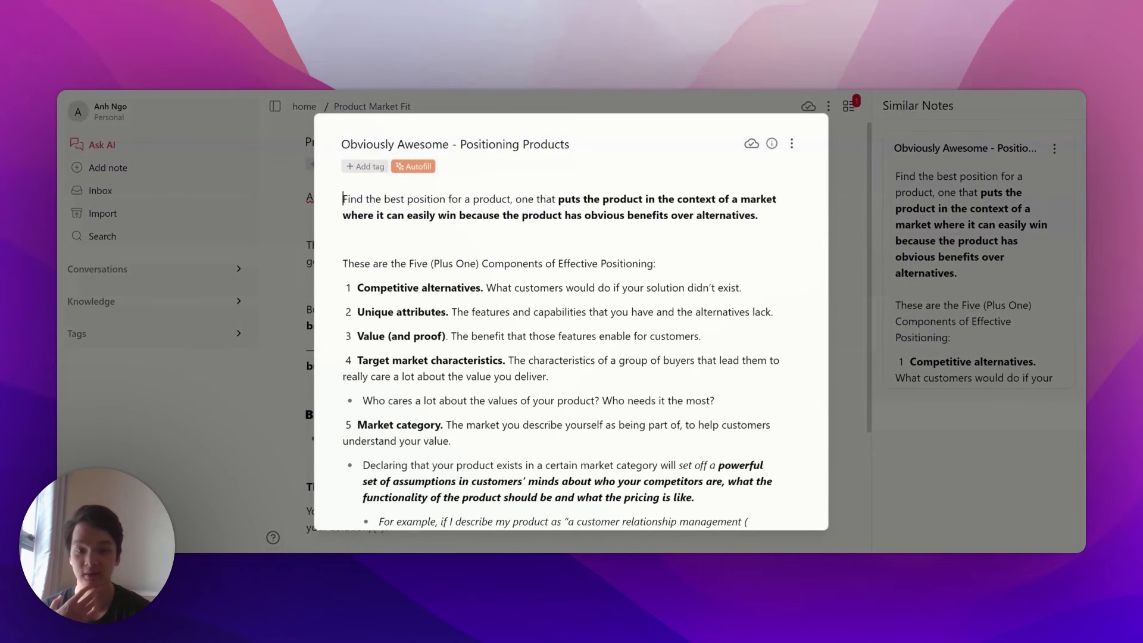
scroll(572, 321, down, 10)
scroll(530, 366, down, 10)
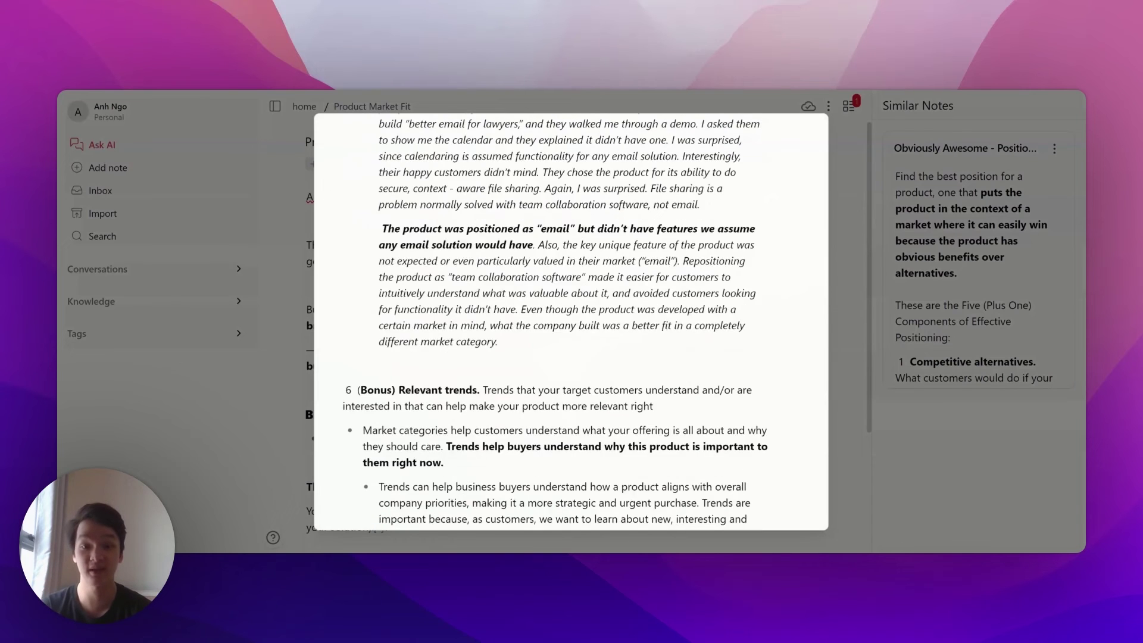
key(super+Up)
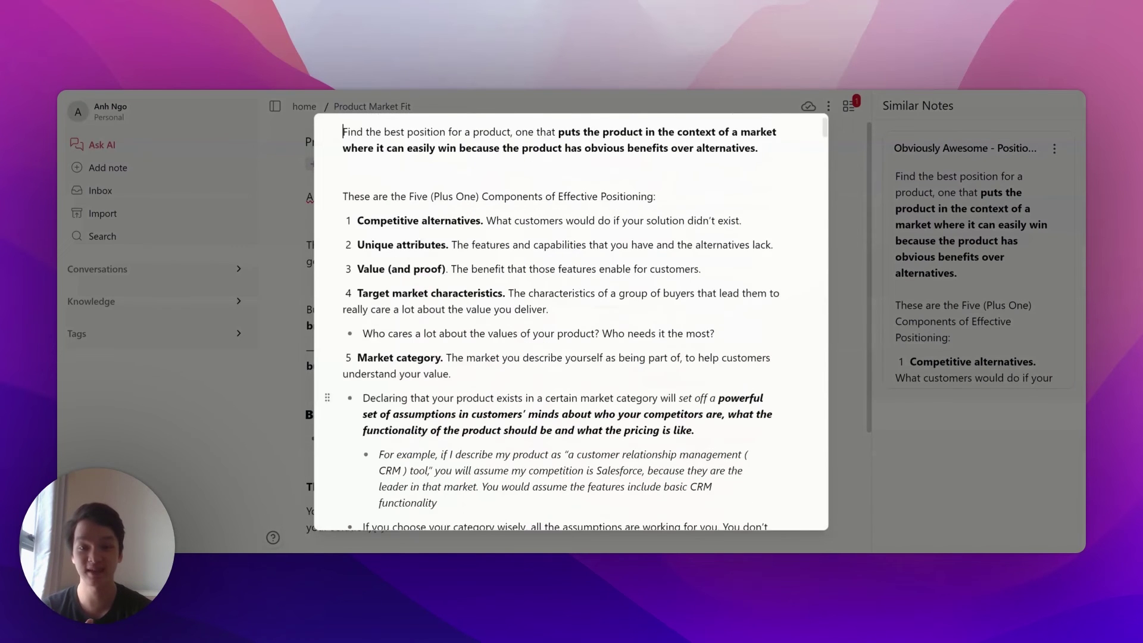
scroll(553, 326, up, 2)
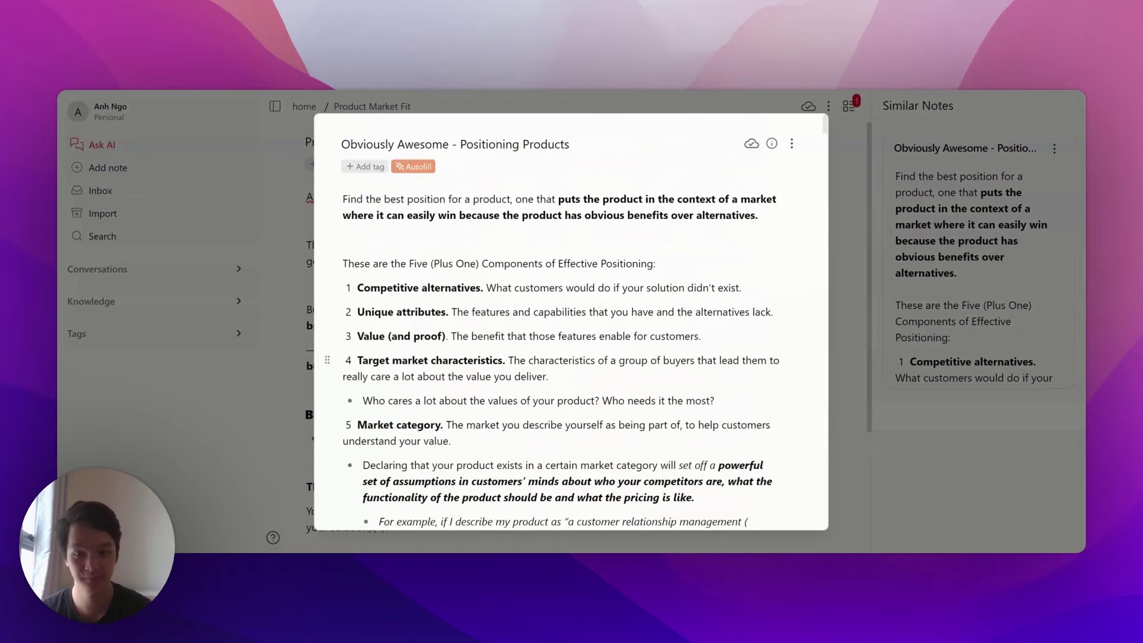
- Close Obviously Awesome and Similar Notes, then open the AI chat sidebar and its model list
click(281, 292)
click(855, 107)
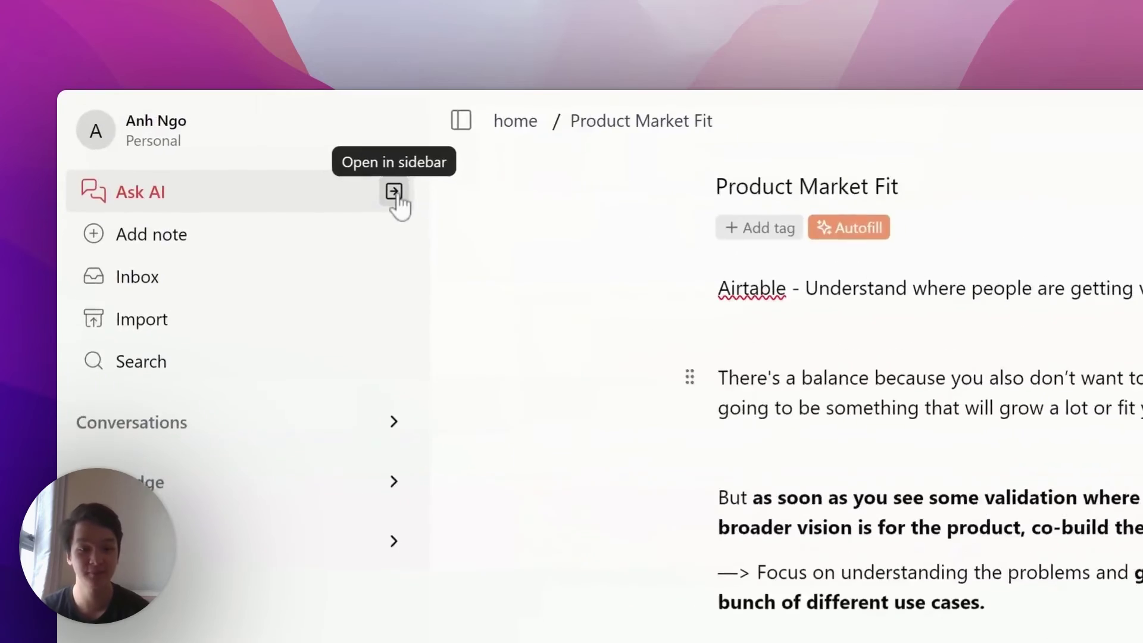
click(394, 192)
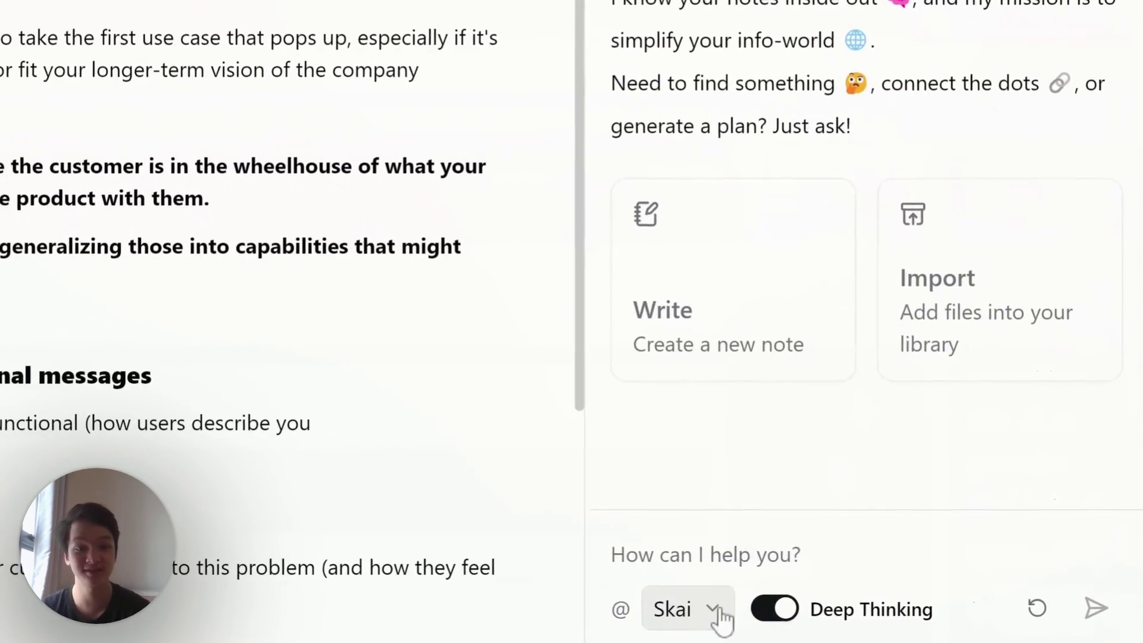
click(870, 534)
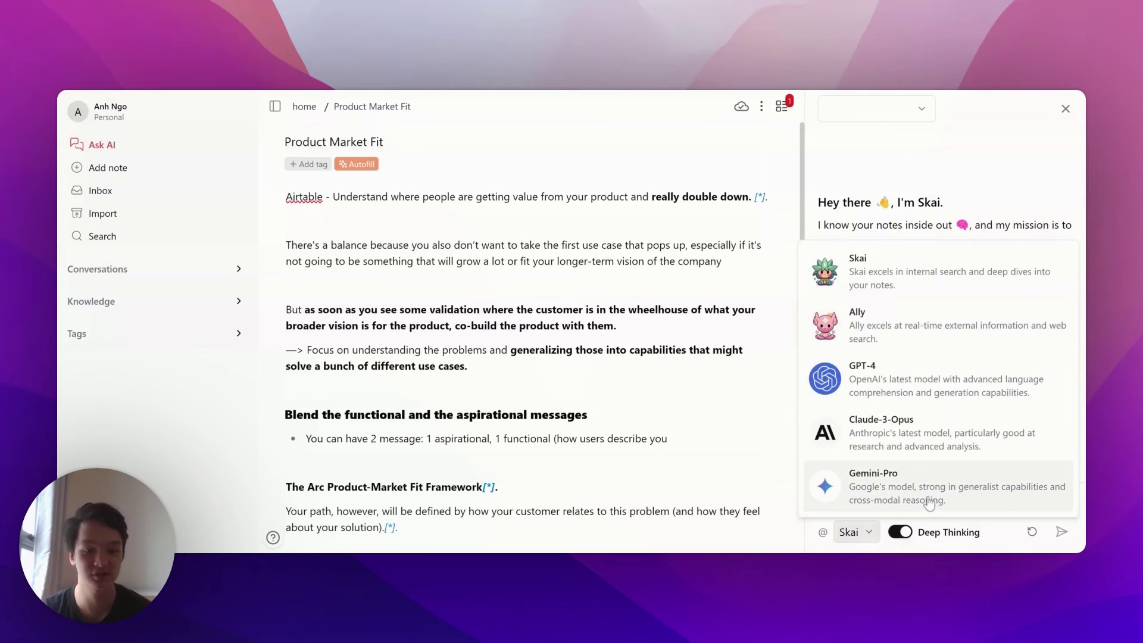
- Switch the chat to Gemini-Pro and ask 'Give me example of product market fit'
click(971, 510)
text(Gi)
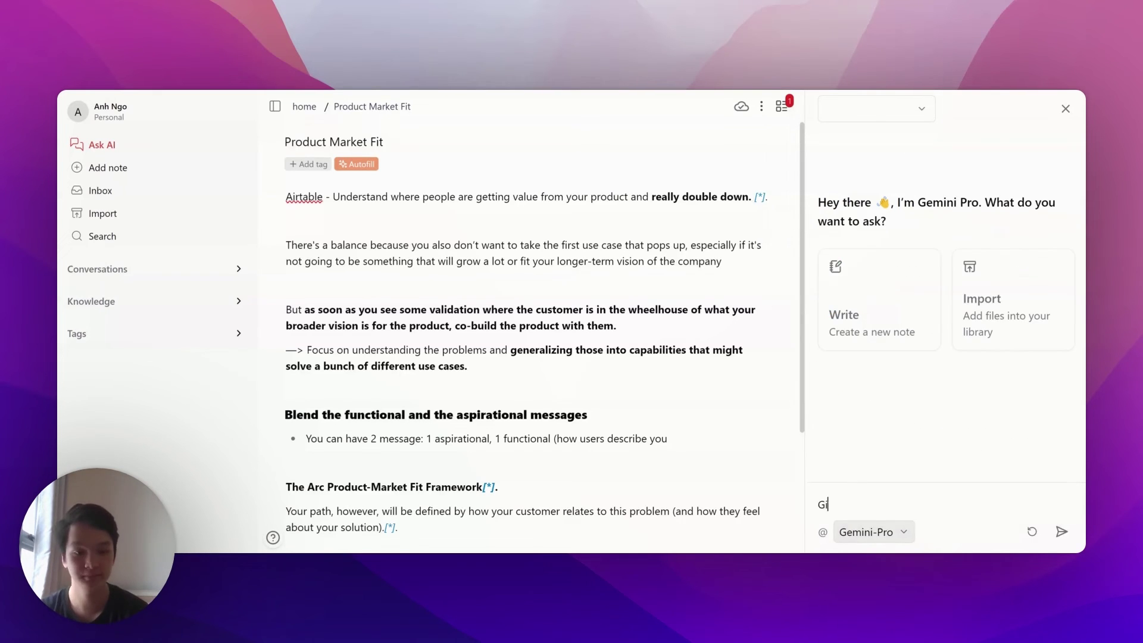
text(ve me example of product market fit)
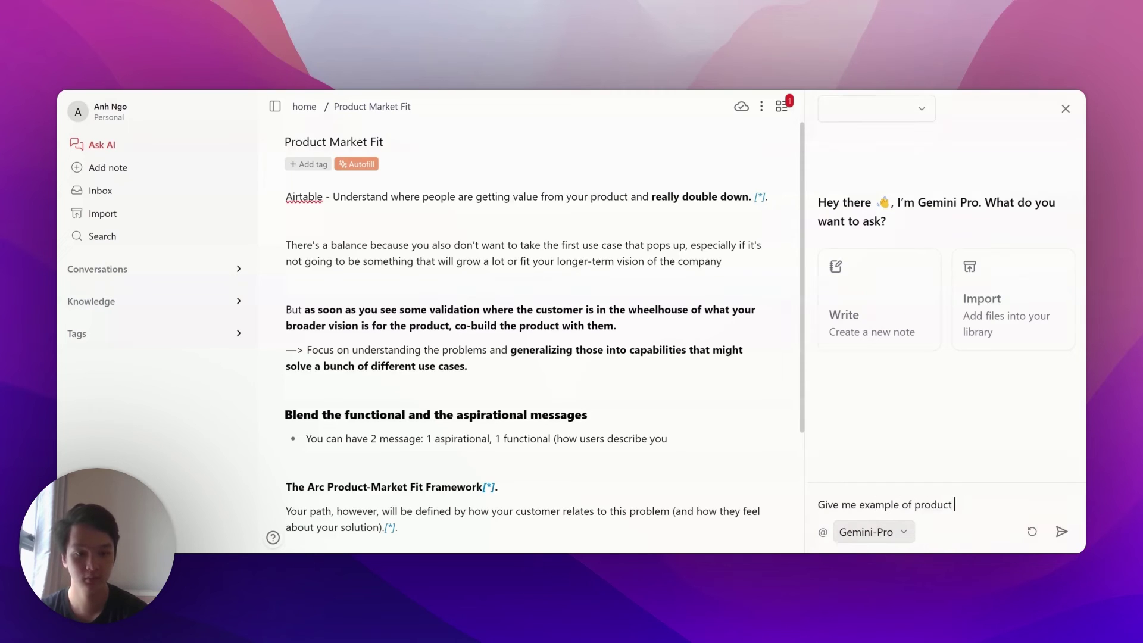
key(Return)
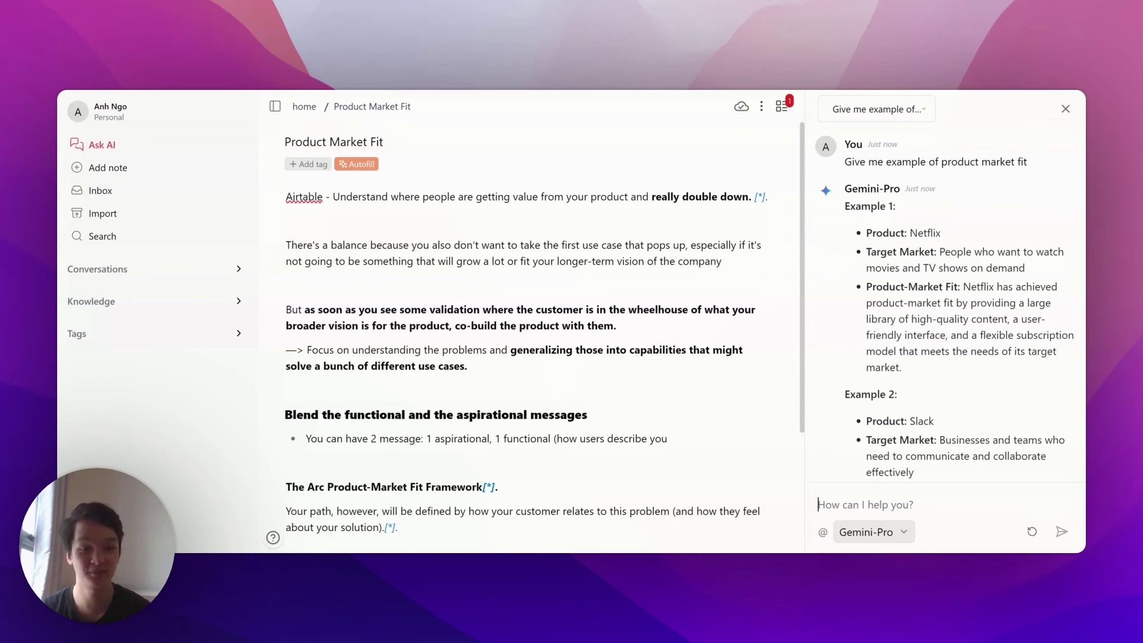
scroll(950, 319, down, 5)
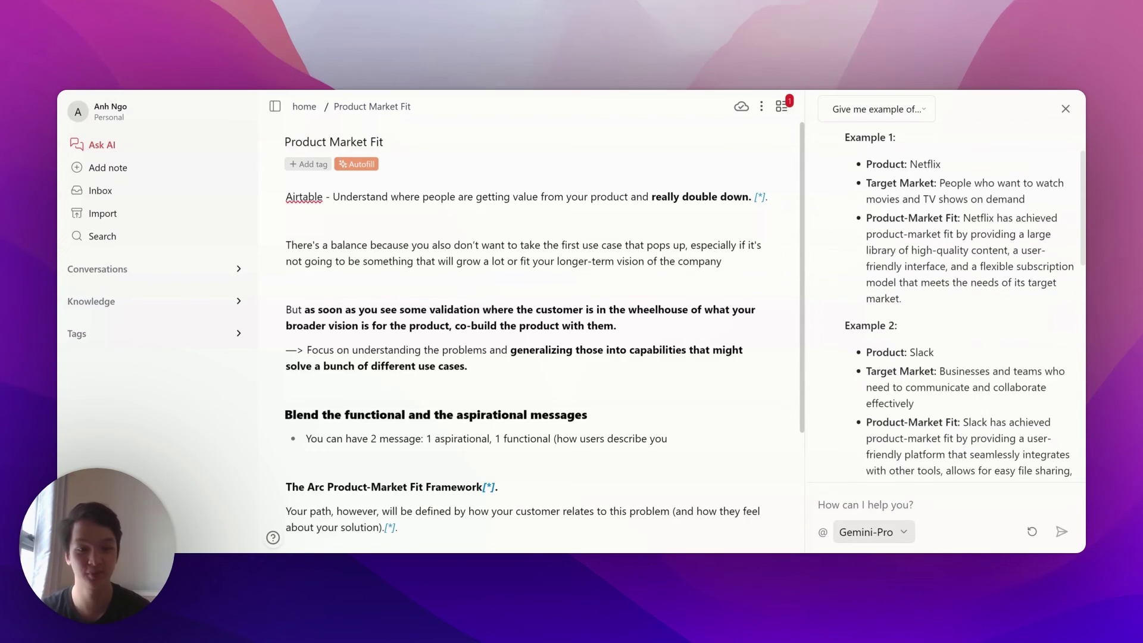
scroll(947, 297, down, 8)
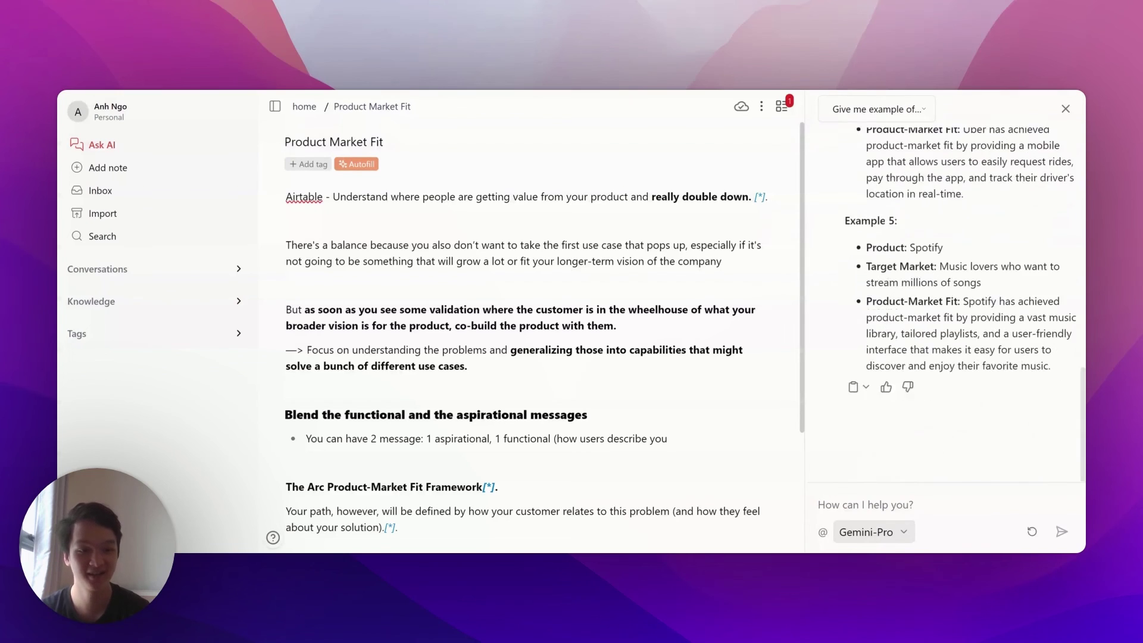
scroll(947, 298, up, 15)
- Keep Gemini-Pro selected and read through its answer listing Netflix and Slack examples
click(900, 533)
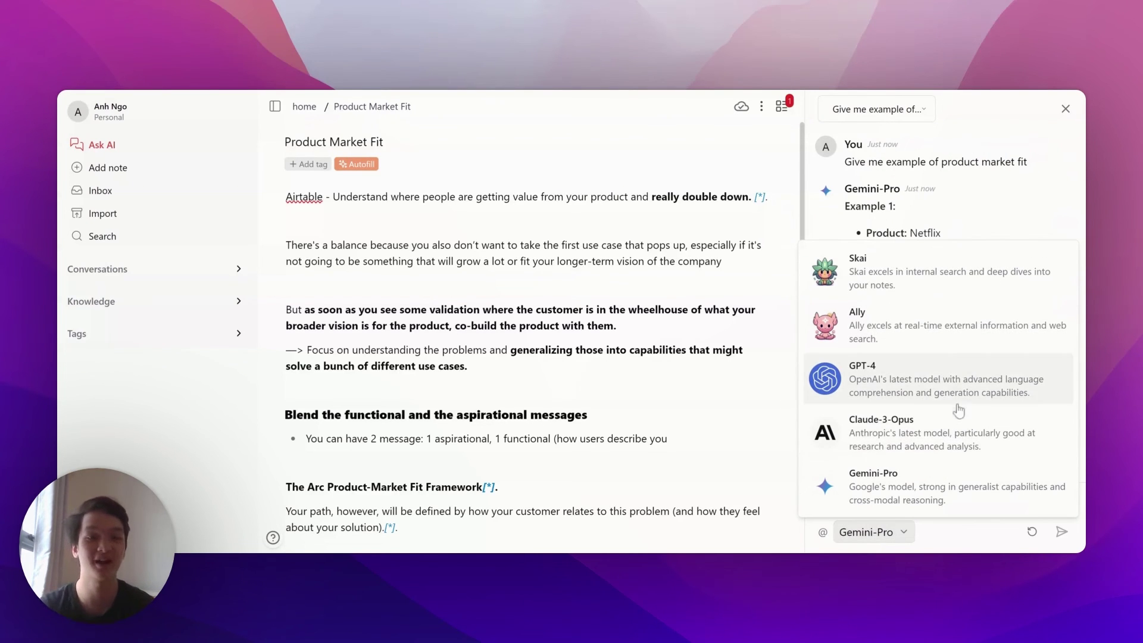
key(Escape)
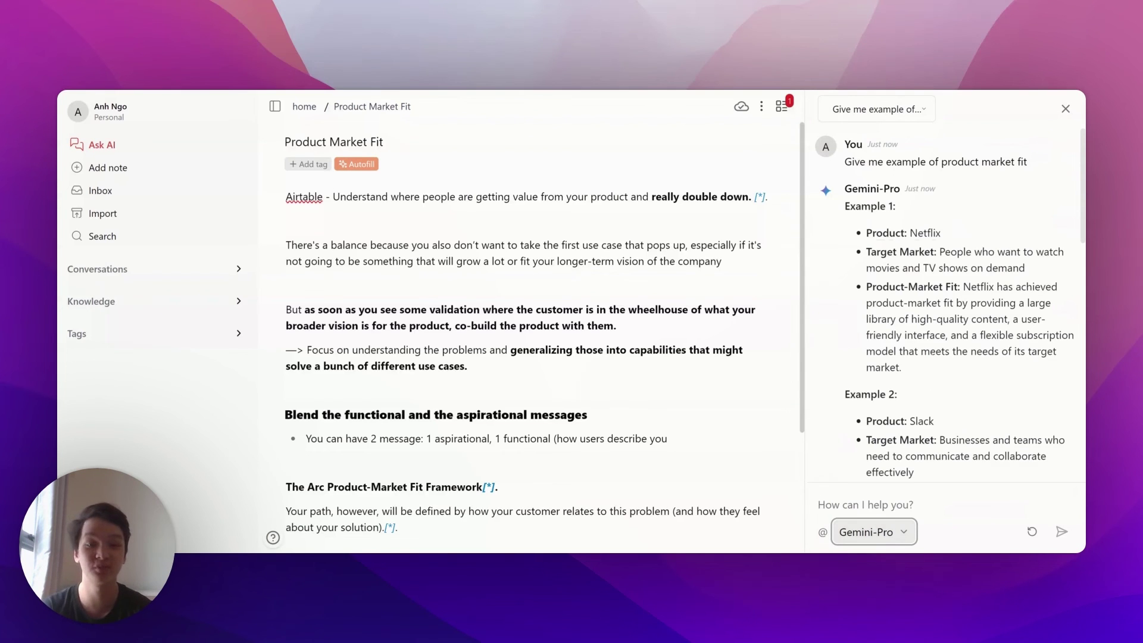
scroll(946, 303, down, 5)
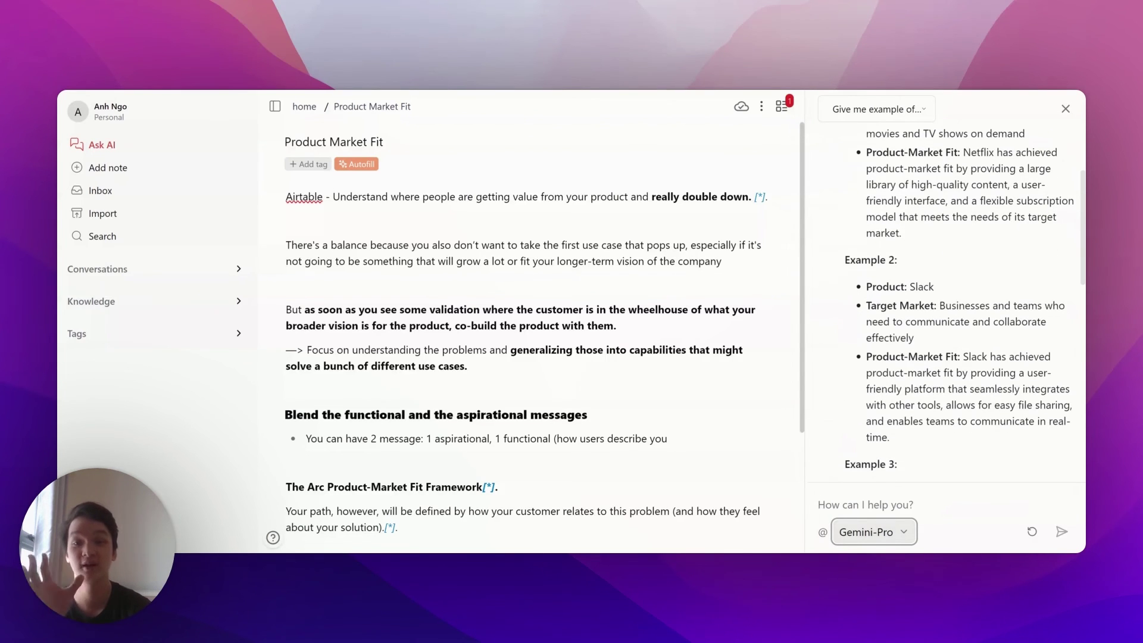
scroll(523, 357, down, 5)
scroll(523, 357, up, 5)
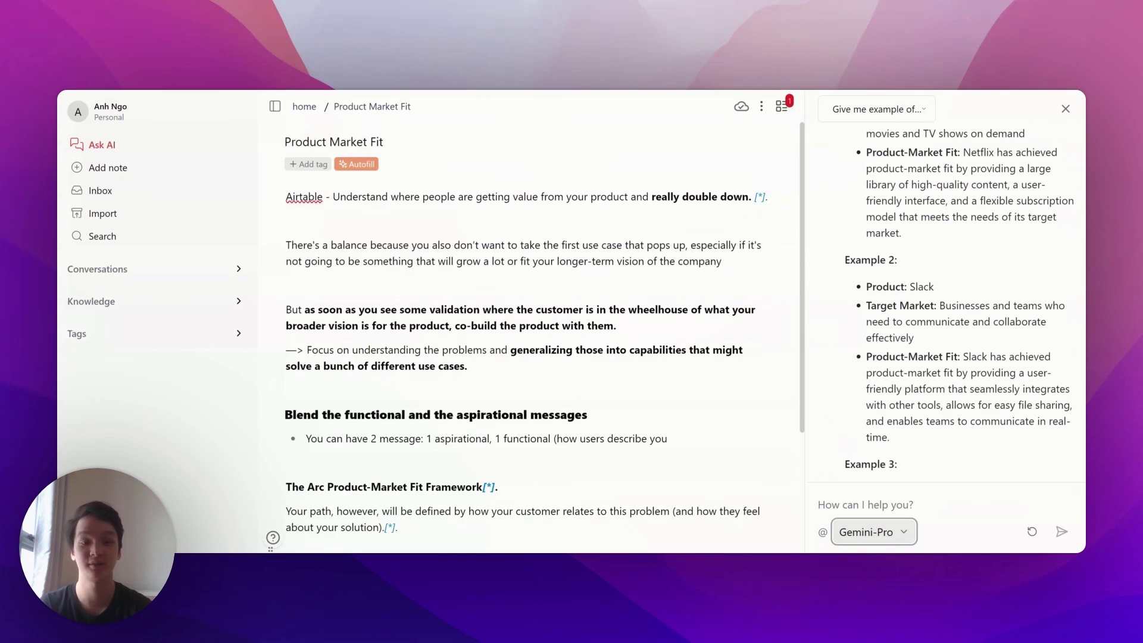
scroll(523, 345, down, 5)
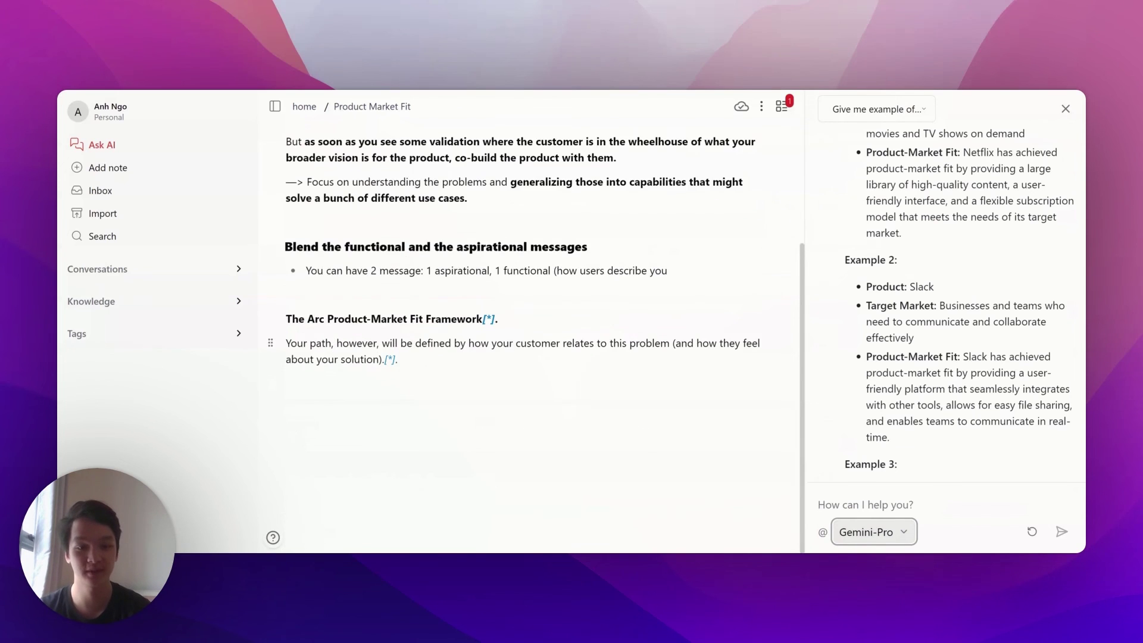
scroll(524, 333, up, 5)
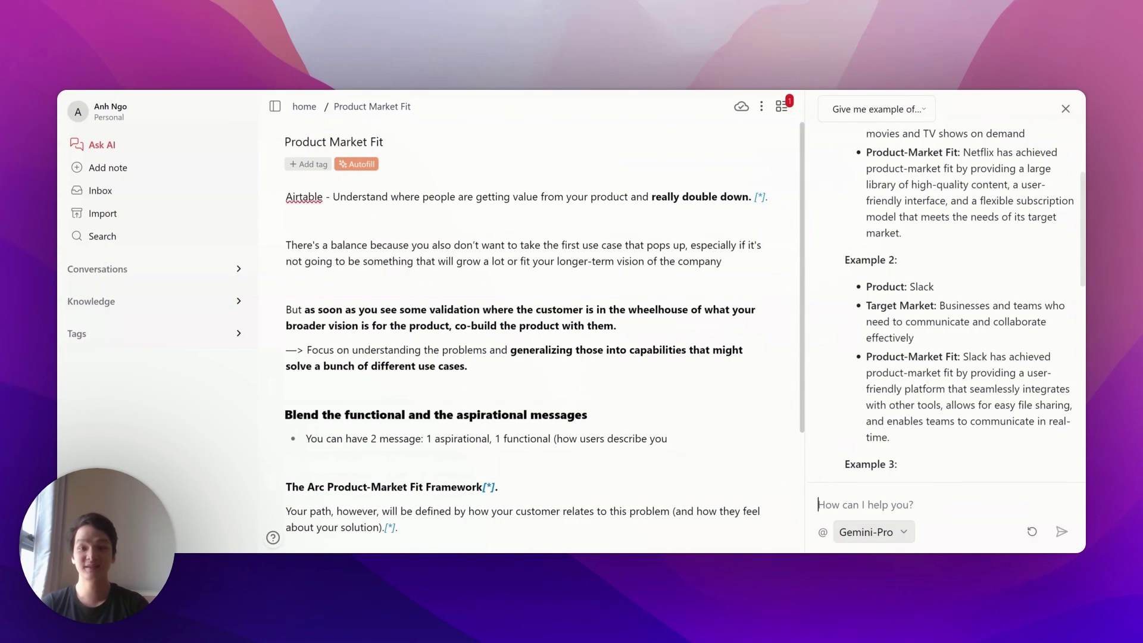